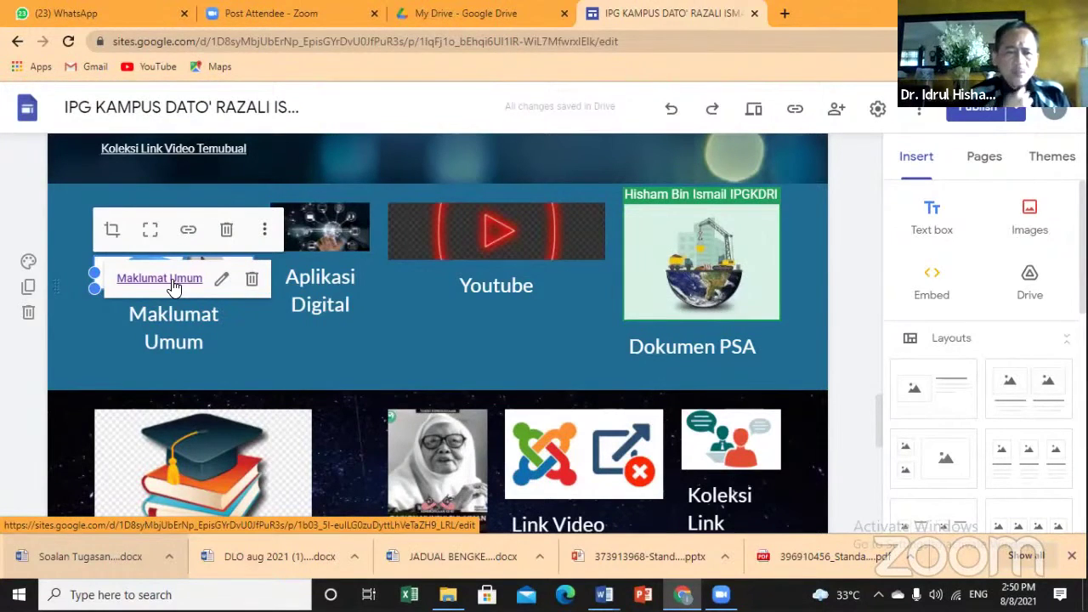
Open the Maklumat Umum page through its home page image link and view the BORANG PEMBINAAN KPPB-DLO section
{"action": "left_click", "coordinate": [172, 286]}
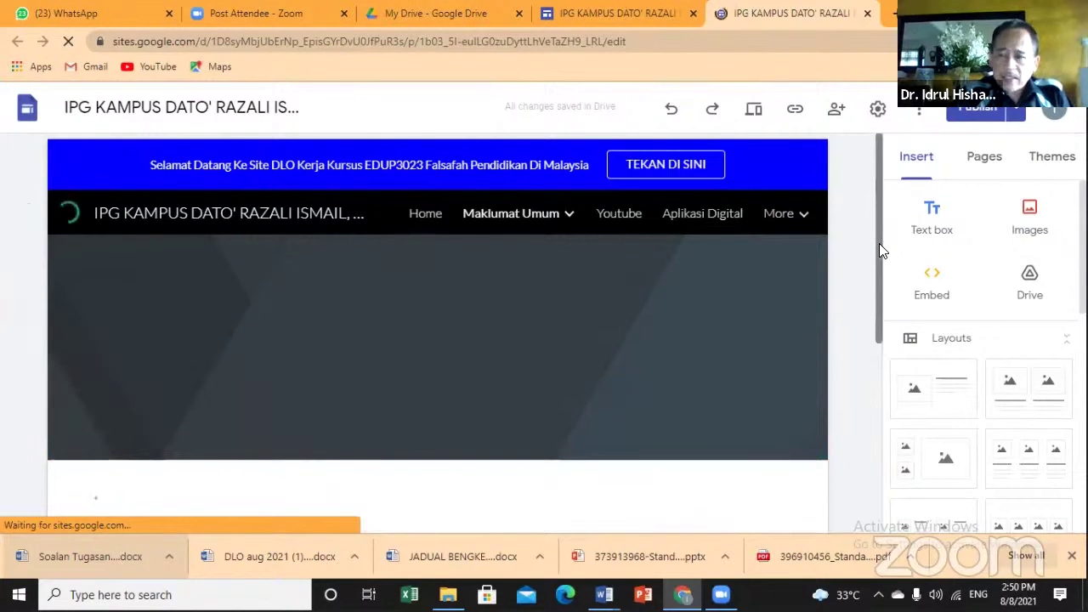
{"action": "left_click_drag", "start_coordinate": [878, 257], "coordinate": [883, 436]}
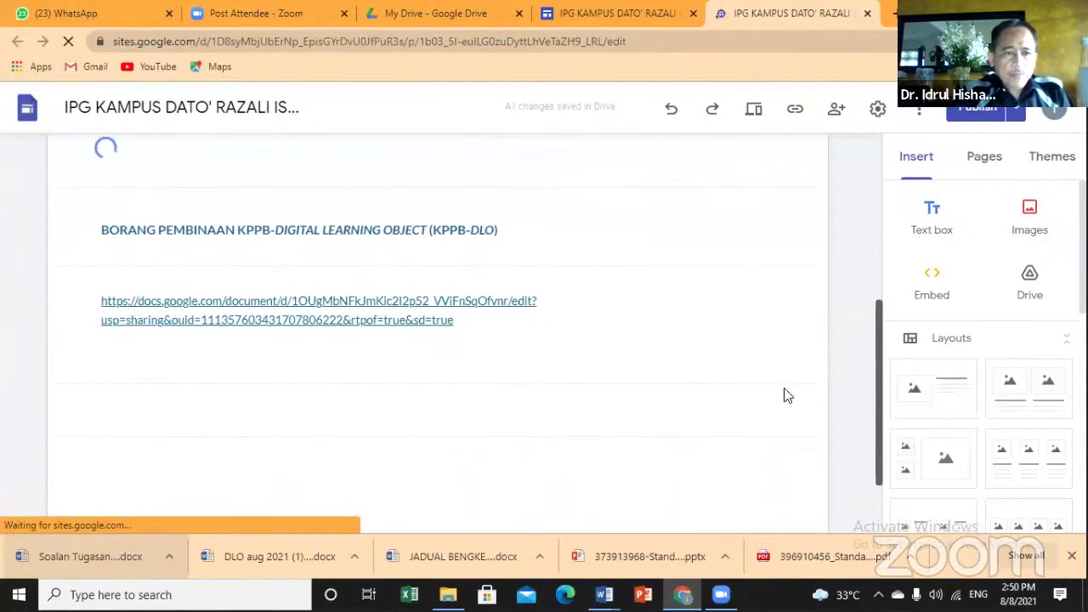
{"action": "left_click", "coordinate": [686, 318]}
{"action": "left_click", "coordinate": [629, 267]}
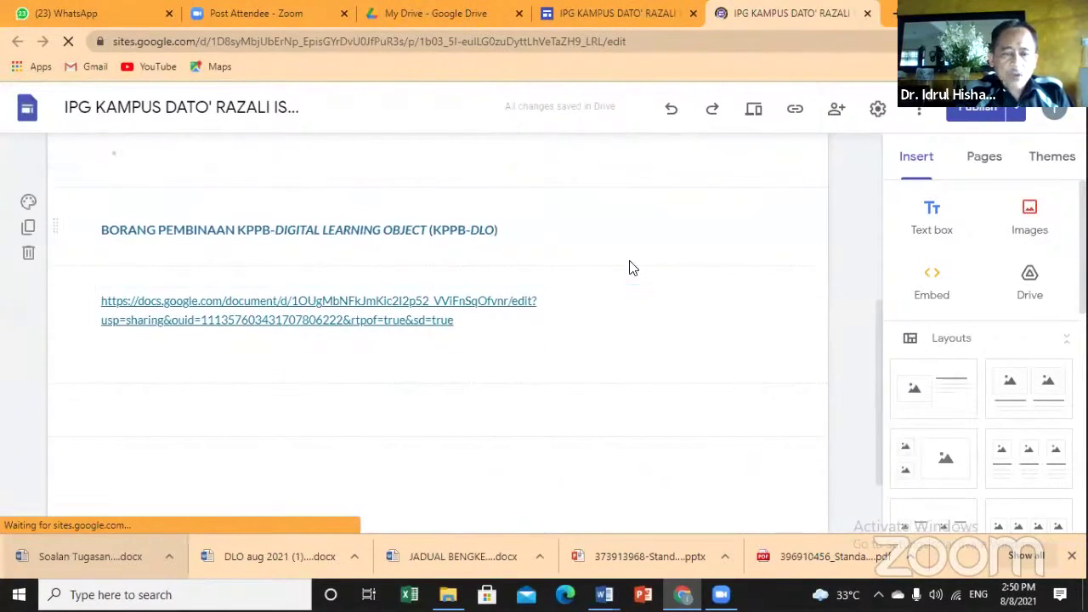
{"action": "left_click", "coordinate": [519, 234]}
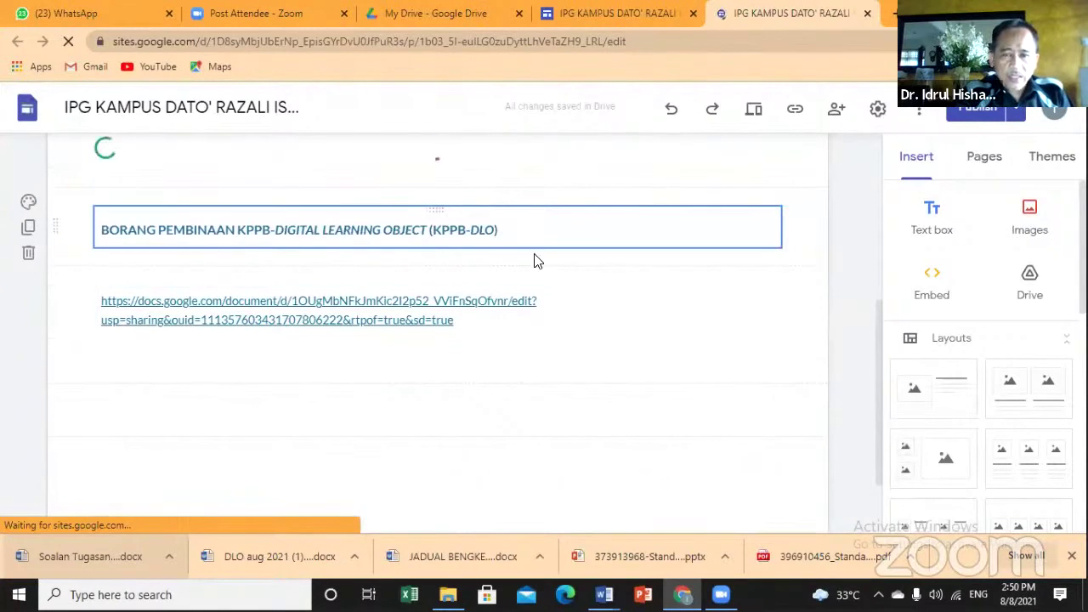
{"action": "left_click", "coordinate": [534, 260]}
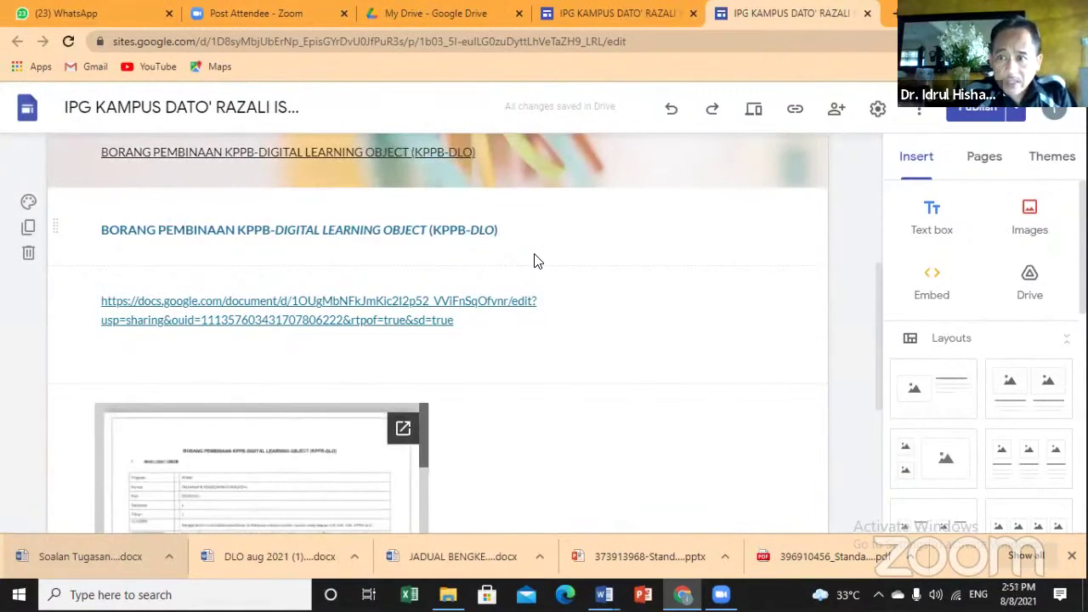
List the site's pages and look at the options available for the Maklumat Umum page, including adding a subpage
{"action": "left_click", "coordinate": [986, 158]}
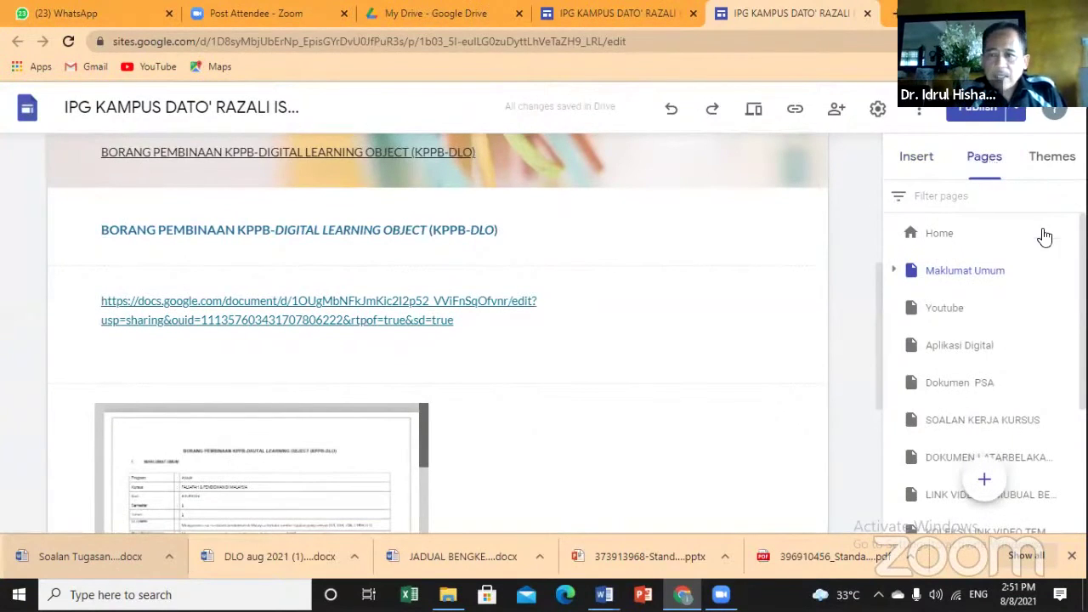
{"action": "mouse_move", "coordinate": [1061, 274]}
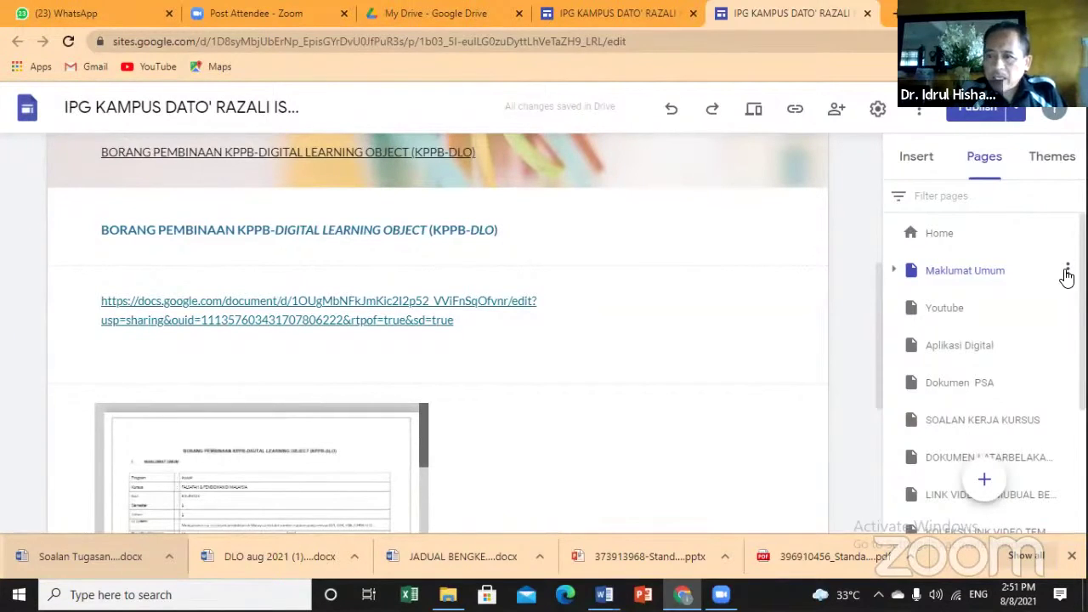
{"action": "left_click", "coordinate": [1065, 272]}
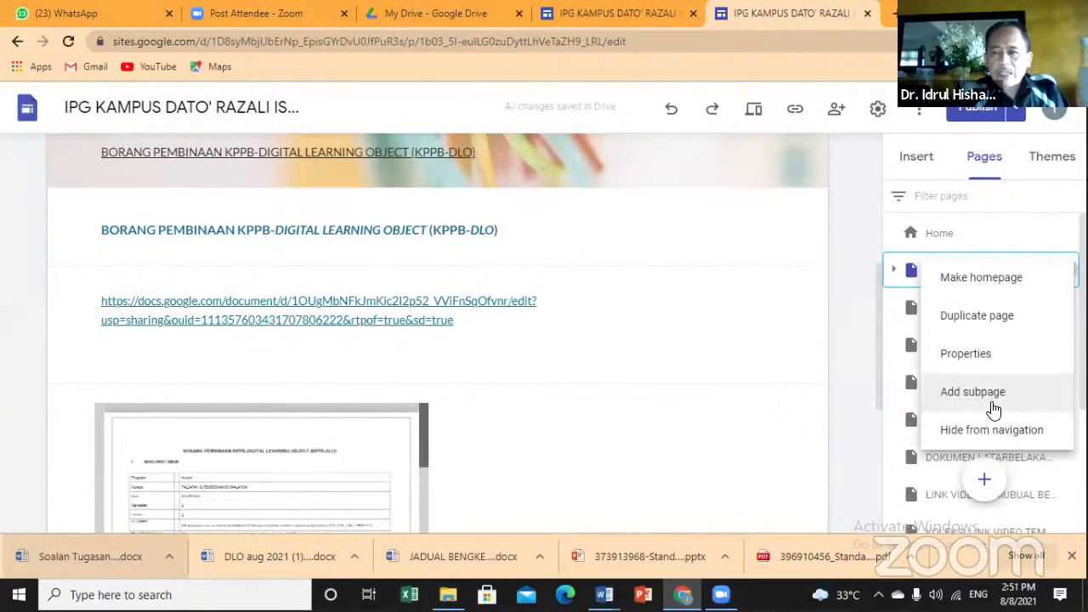
{"action": "left_click", "coordinate": [709, 308]}
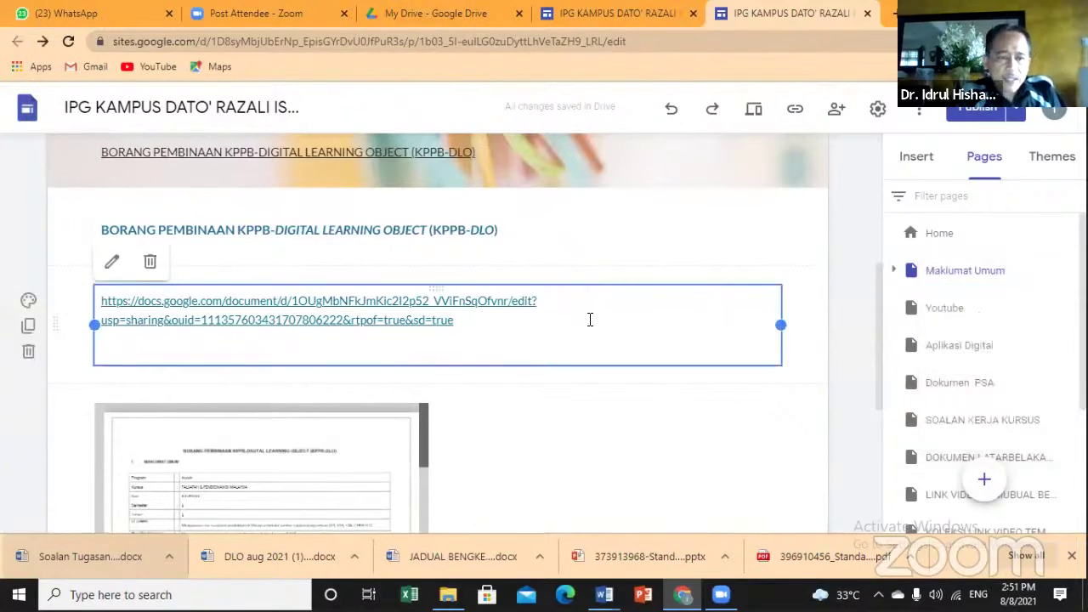
Examine the Google Docs link text and the embedded form document on the Maklumat Umum page
{"action": "scroll", "coordinate": [879, 323], "scroll_direction": "down", "scroll_amount": 2}
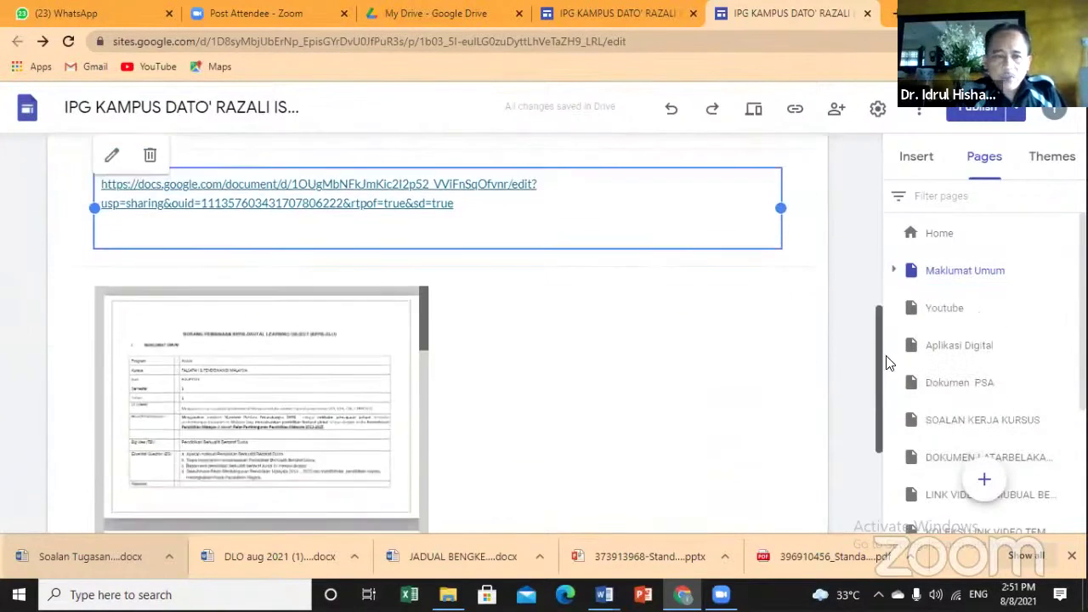
{"action": "left_click", "coordinate": [387, 294]}
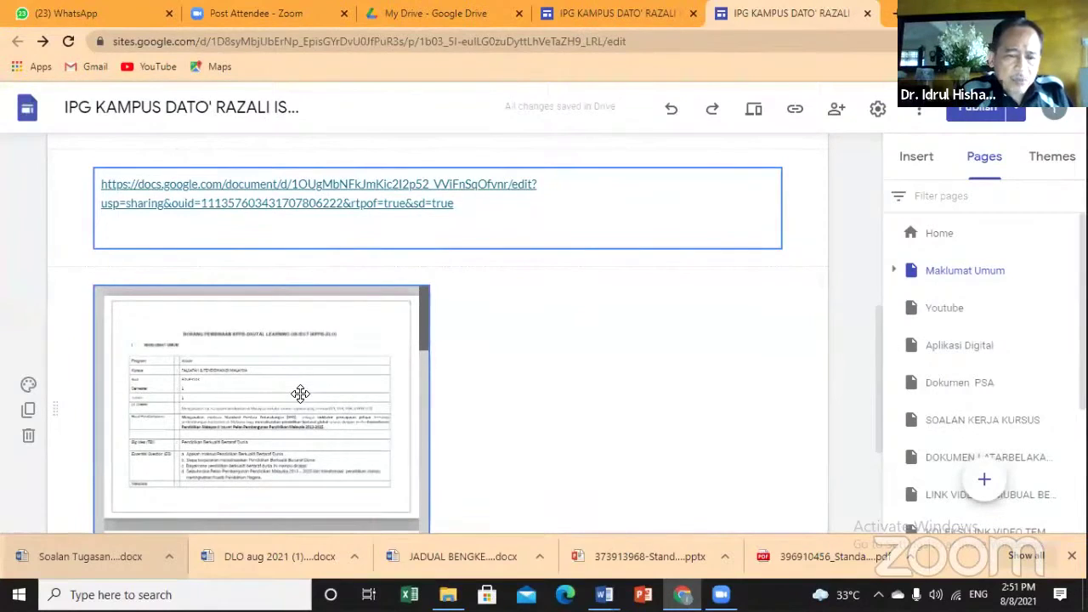
{"action": "left_click", "coordinate": [256, 184]}
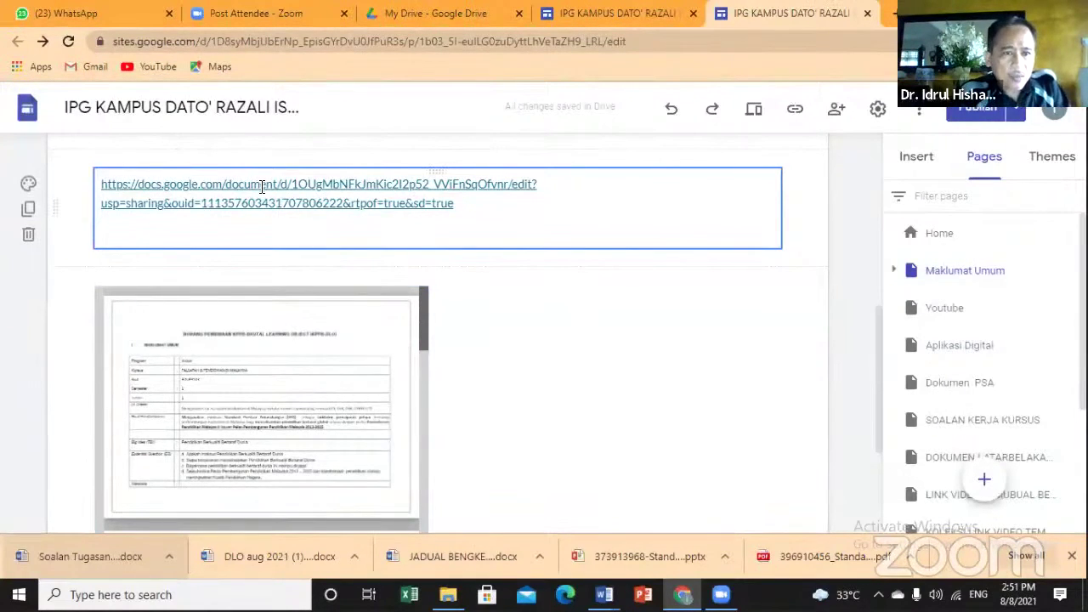
{"action": "left_click", "coordinate": [260, 187]}
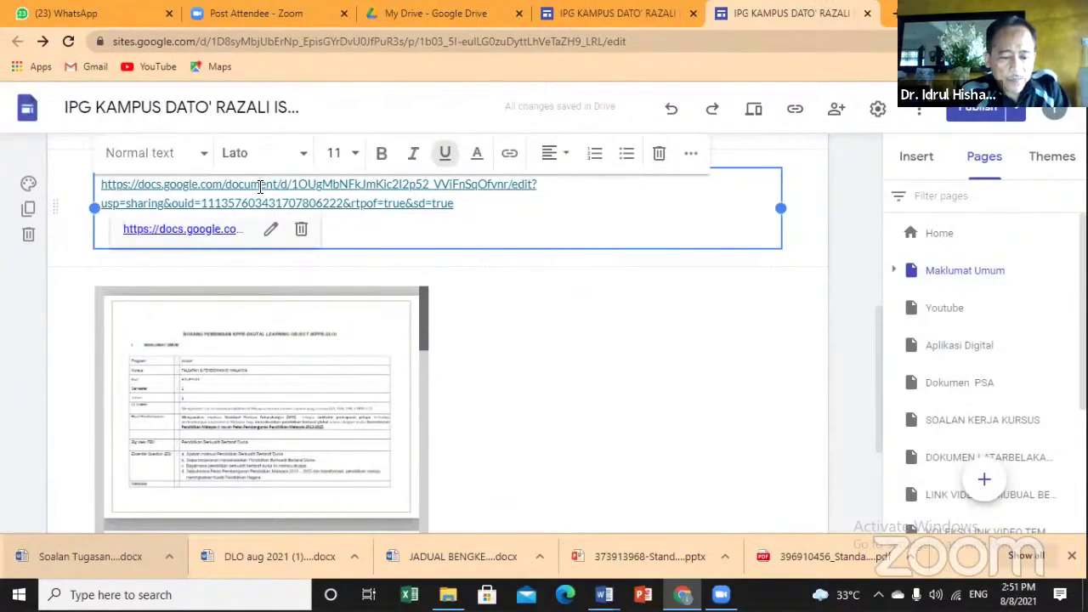
{"action": "left_click_drag", "start_coordinate": [255, 185], "coordinate": [211, 231]}
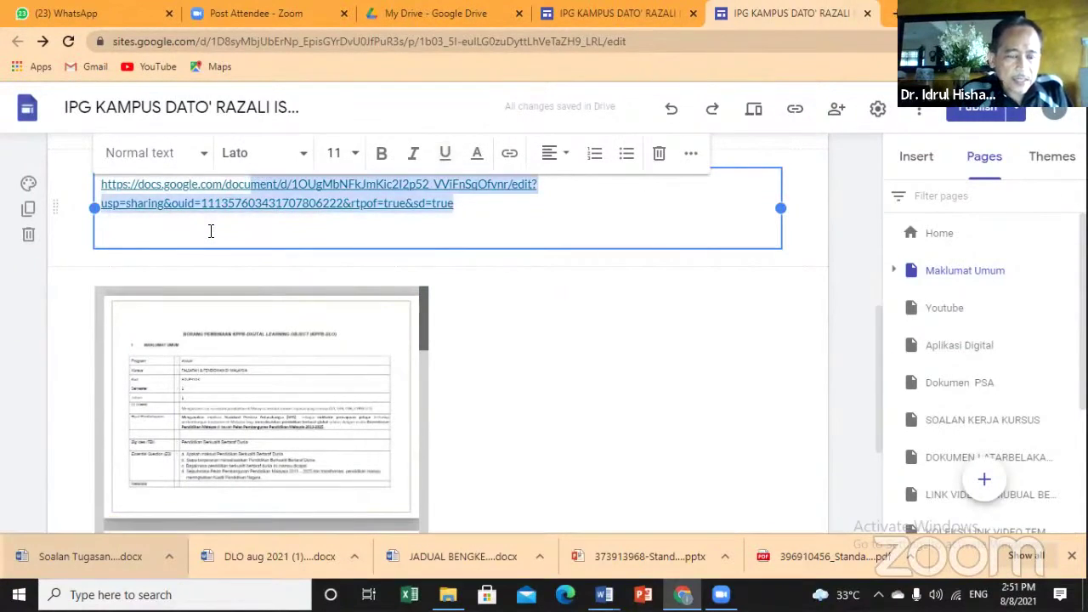
{"action": "left_click", "coordinate": [211, 229]}
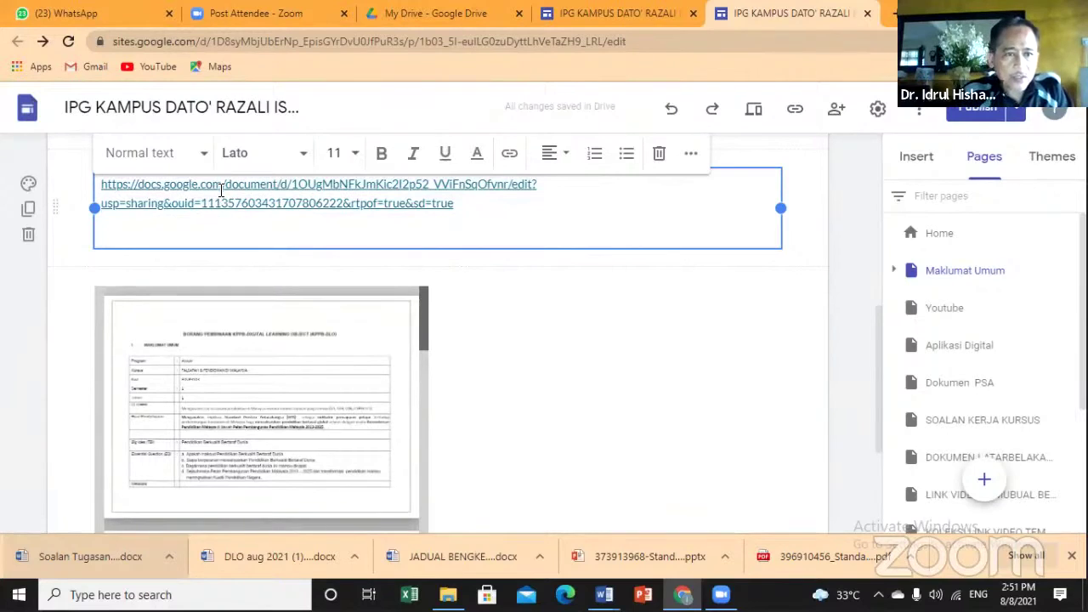
{"action": "left_click", "coordinate": [219, 190]}
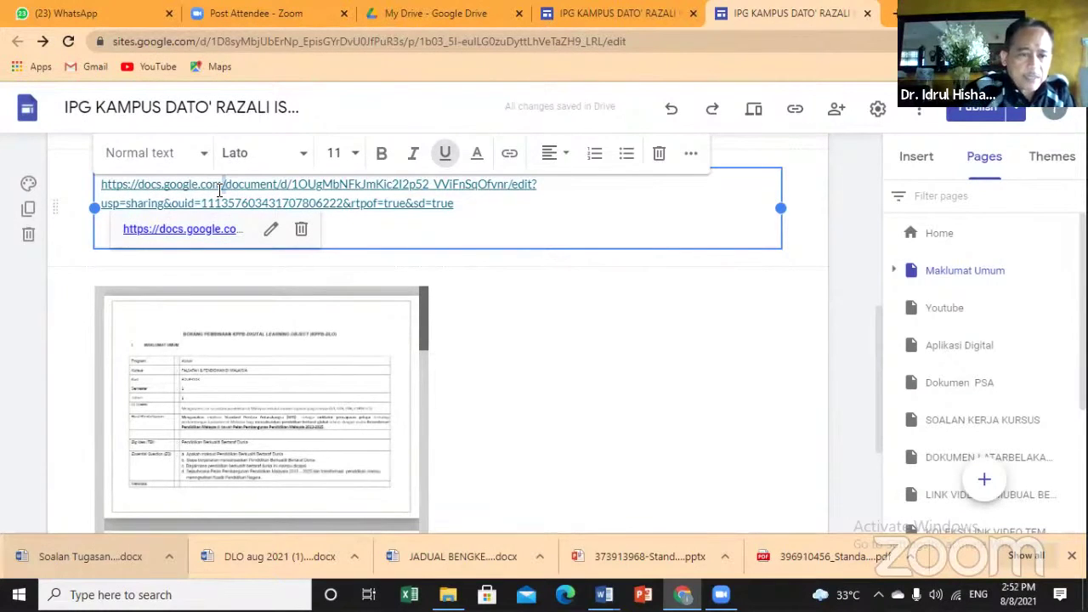
Move the embedded KPPB-DLO form document toward the middle of its section, and undo the move
{"action": "left_click", "coordinate": [256, 396]}
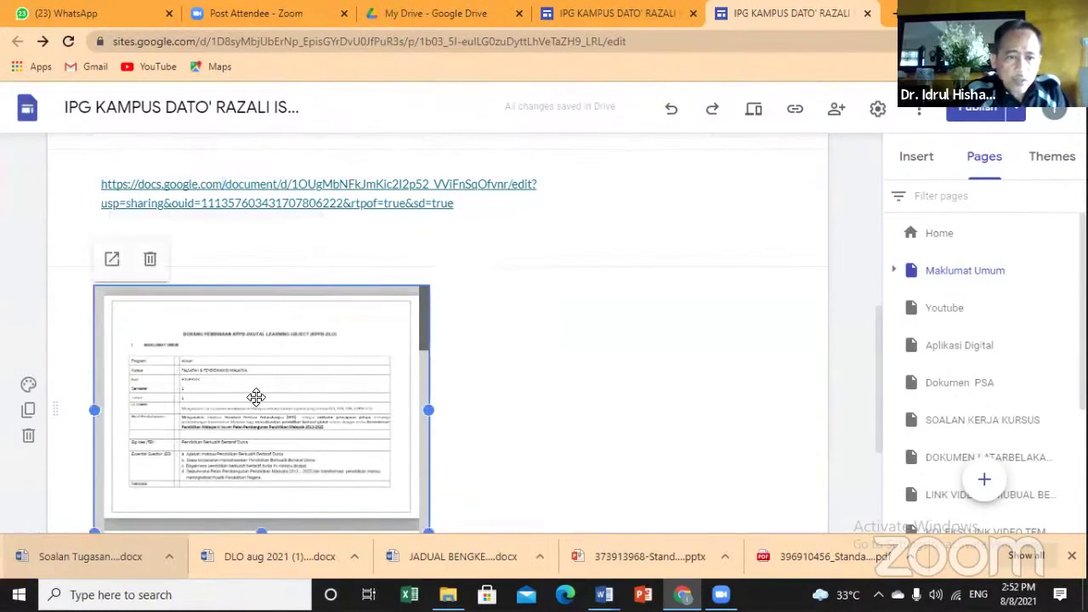
{"action": "left_click_drag", "start_coordinate": [256, 397], "coordinate": [405, 310]}
{"action": "double_click", "coordinate": [406, 310]}
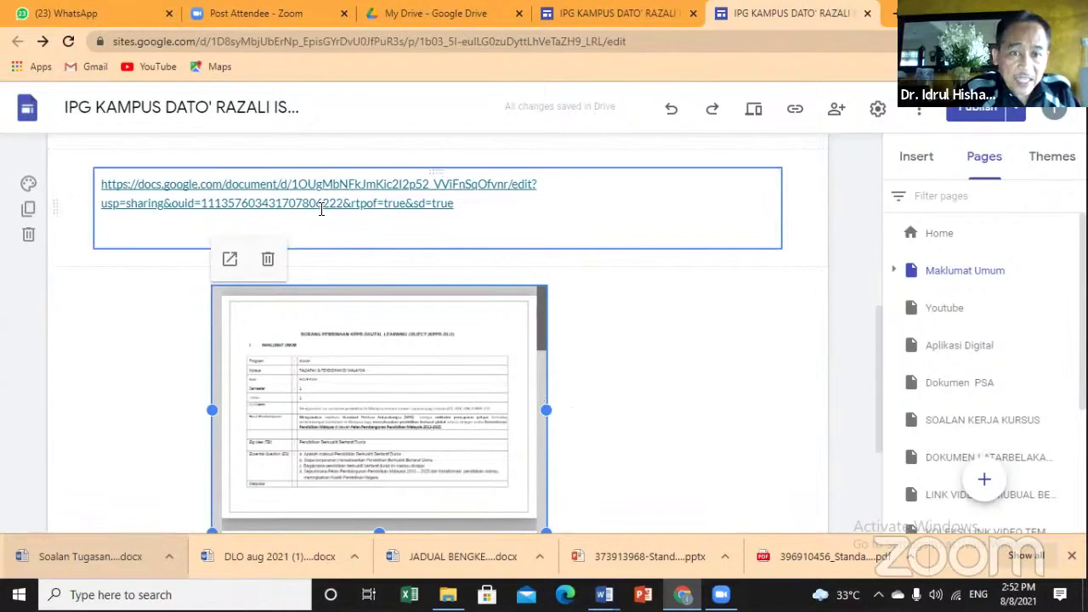
{"action": "left_click", "coordinate": [782, 289]}
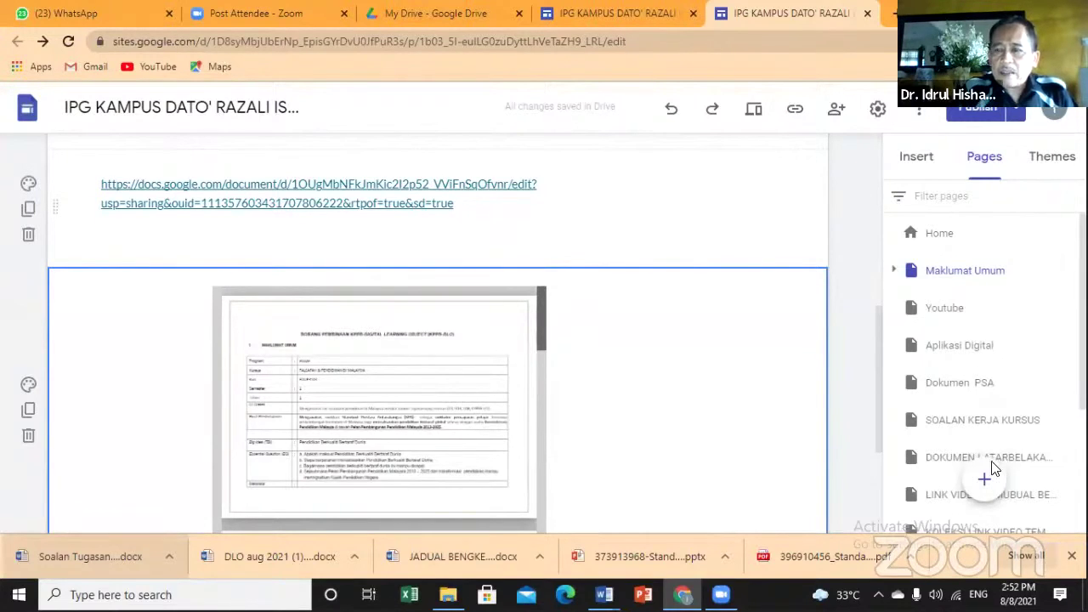
{"action": "left_click", "coordinate": [759, 170]}
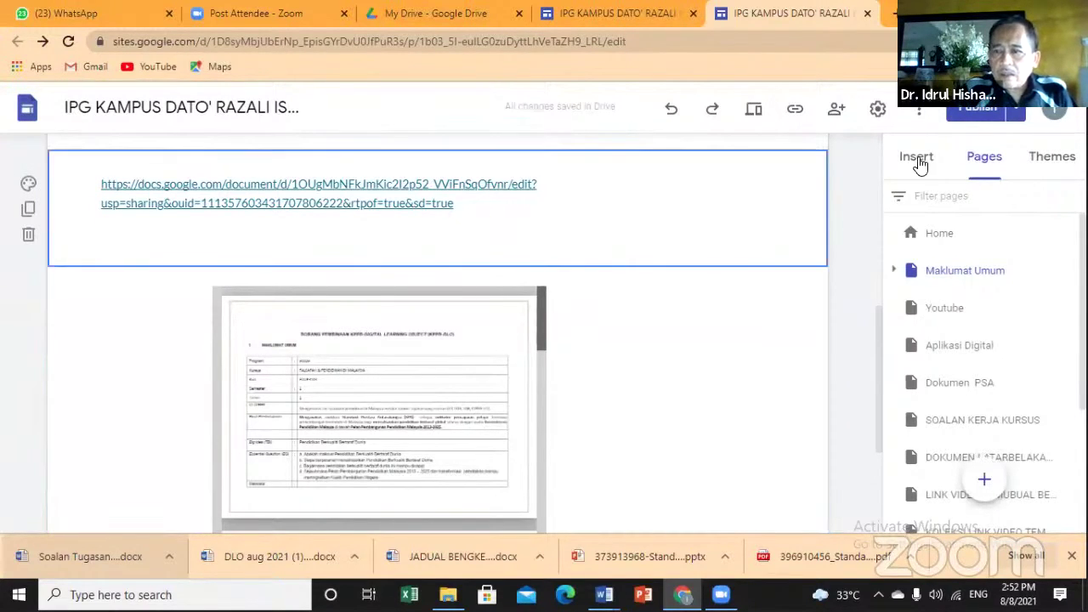
{"action": "left_click", "coordinate": [672, 109]}
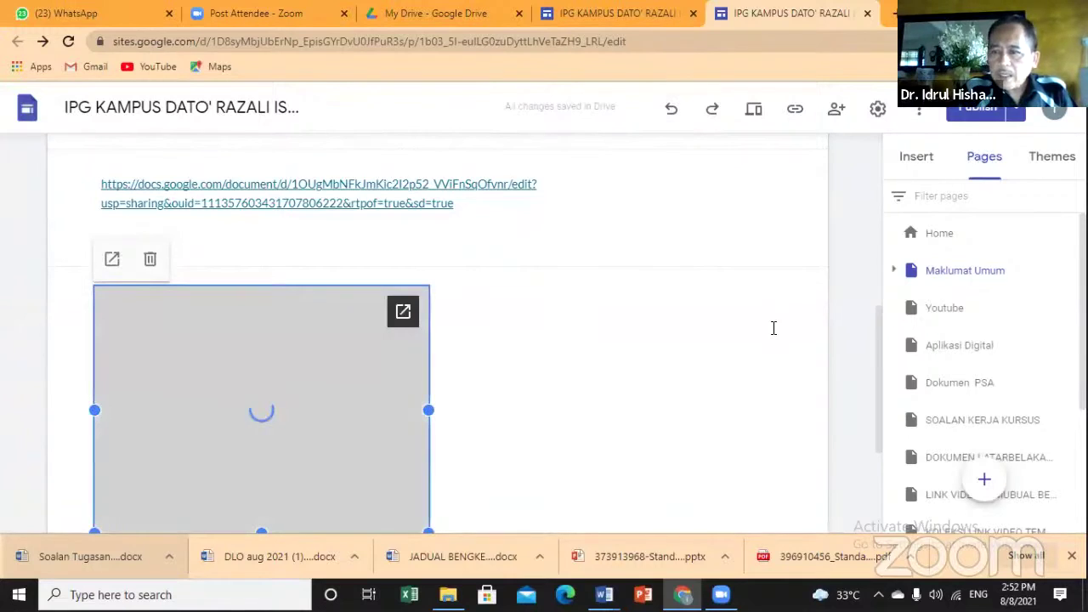
Return to the Home page and view its section of image links for Maklumat Umum, Aplikasi Digital, Youtube and Dokumen PSA
{"action": "left_click", "coordinate": [934, 233]}
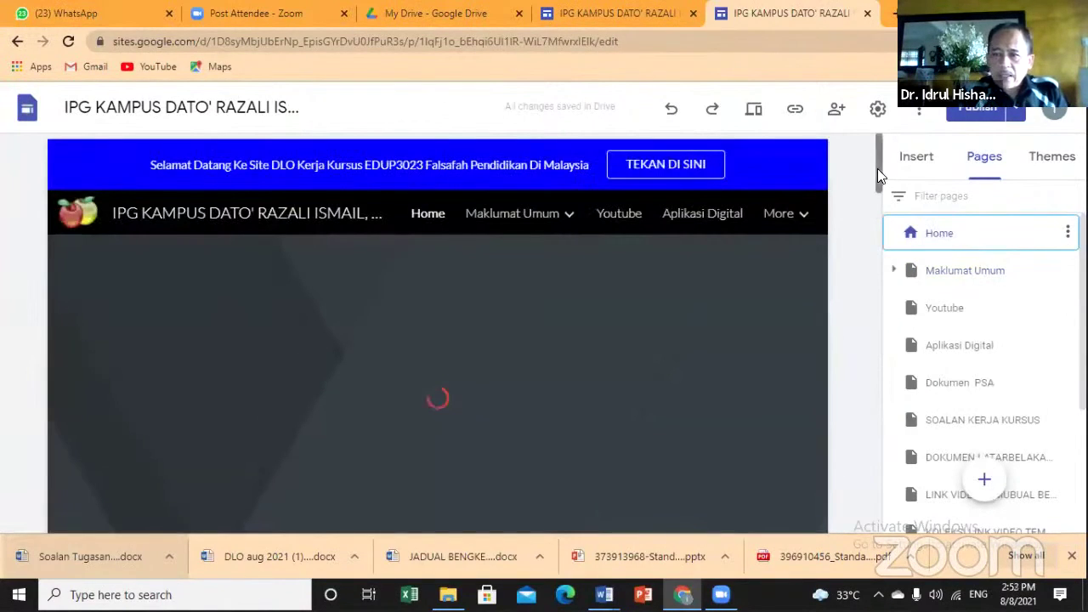
{"action": "left_click_drag", "start_coordinate": [877, 168], "coordinate": [866, 250]}
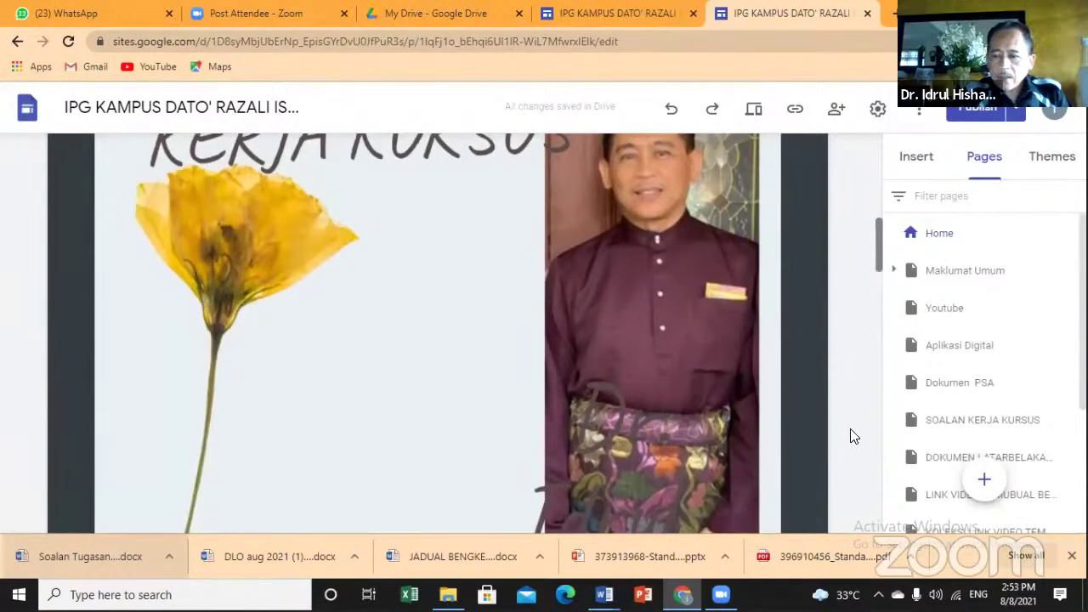
{"action": "scroll", "coordinate": [877, 304], "scroll_direction": "down", "scroll_amount": 1}
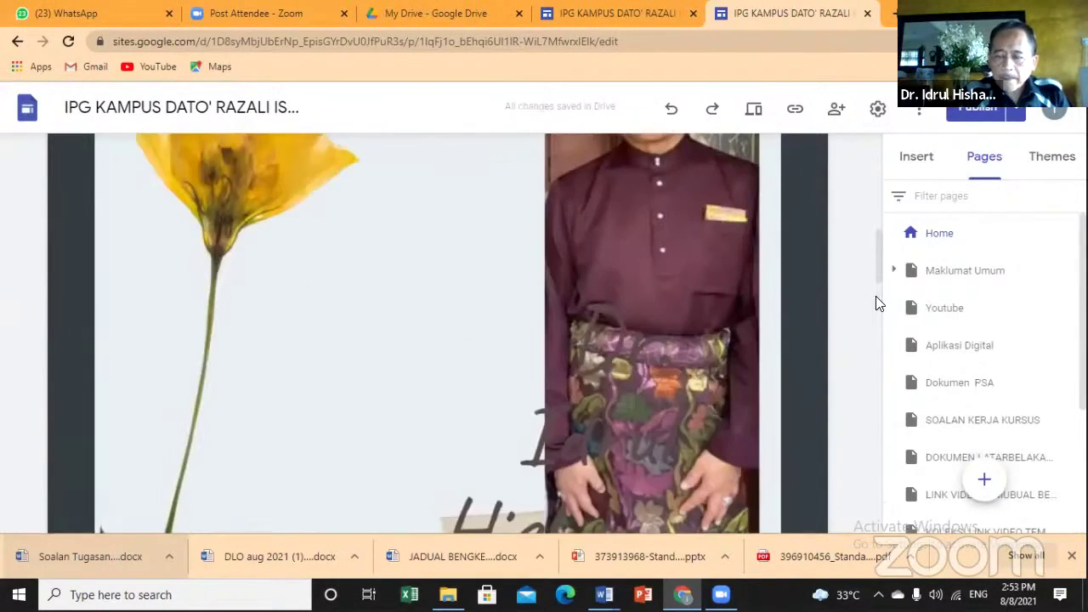
{"action": "left_click_drag", "start_coordinate": [879, 272], "coordinate": [890, 441]}
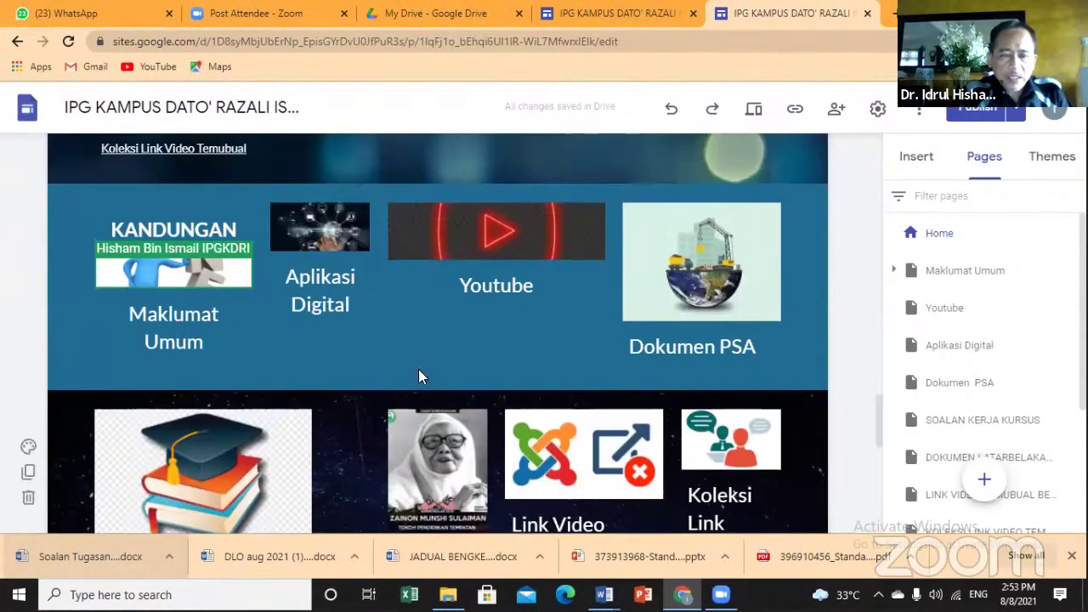
{"action": "left_click", "coordinate": [344, 273]}
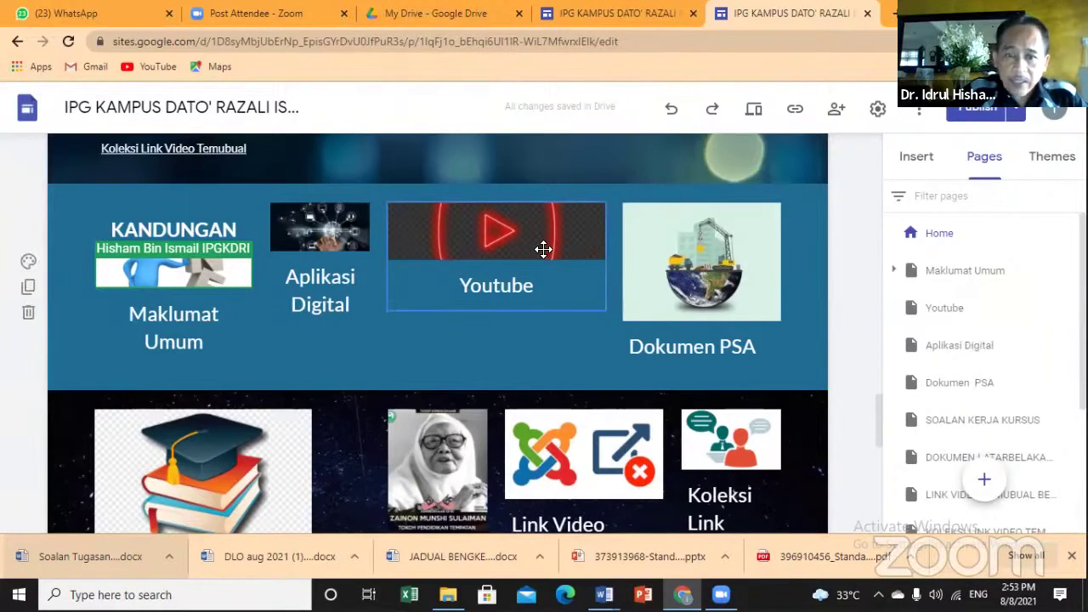
{"action": "left_click_drag", "start_coordinate": [879, 424], "coordinate": [870, 152]}
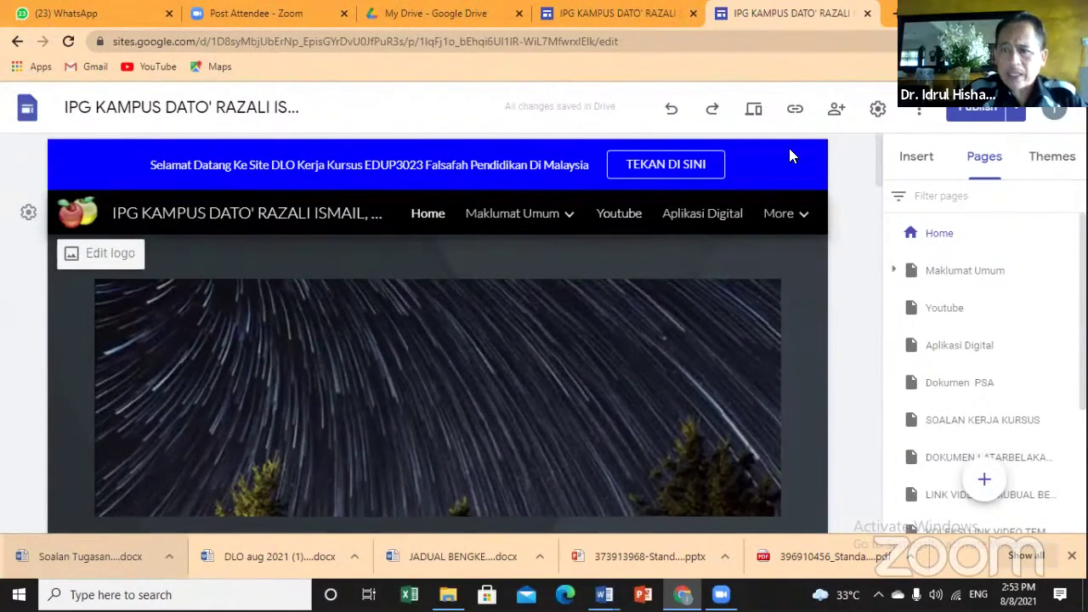
{"action": "left_click_drag", "start_coordinate": [879, 176], "coordinate": [847, 437]}
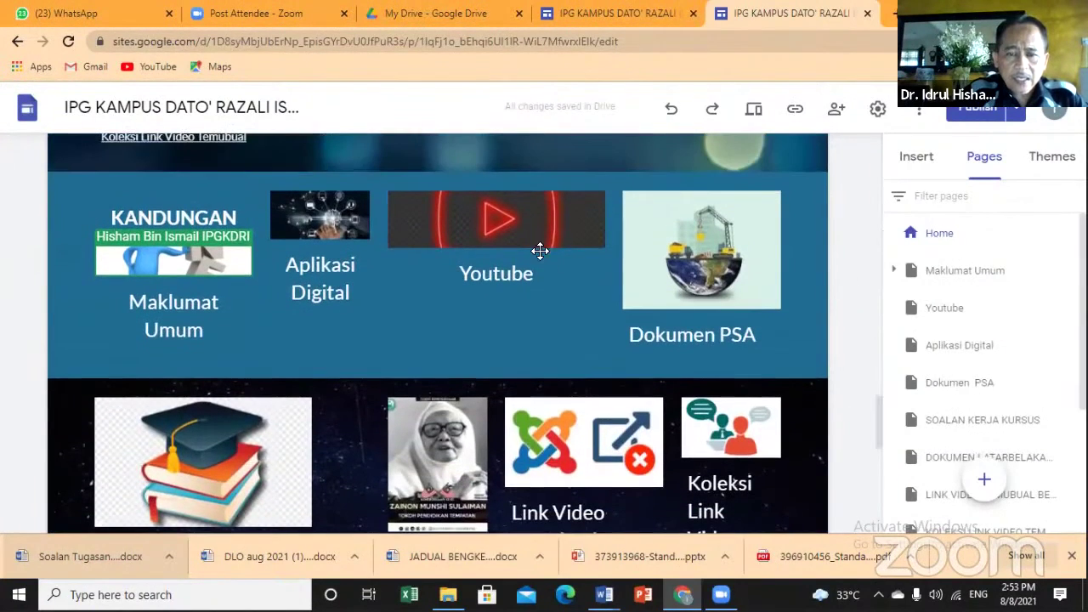
Open the Youtube page through the link attached to the Youtube image on the Home page
{"action": "double_click", "coordinate": [514, 238]}
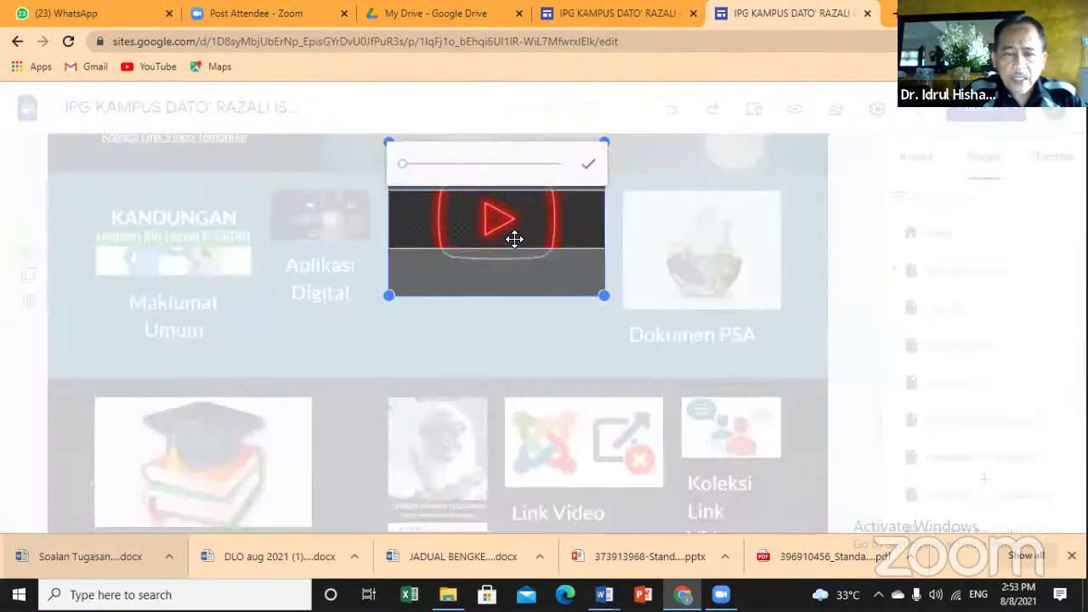
{"action": "left_click", "coordinate": [660, 184]}
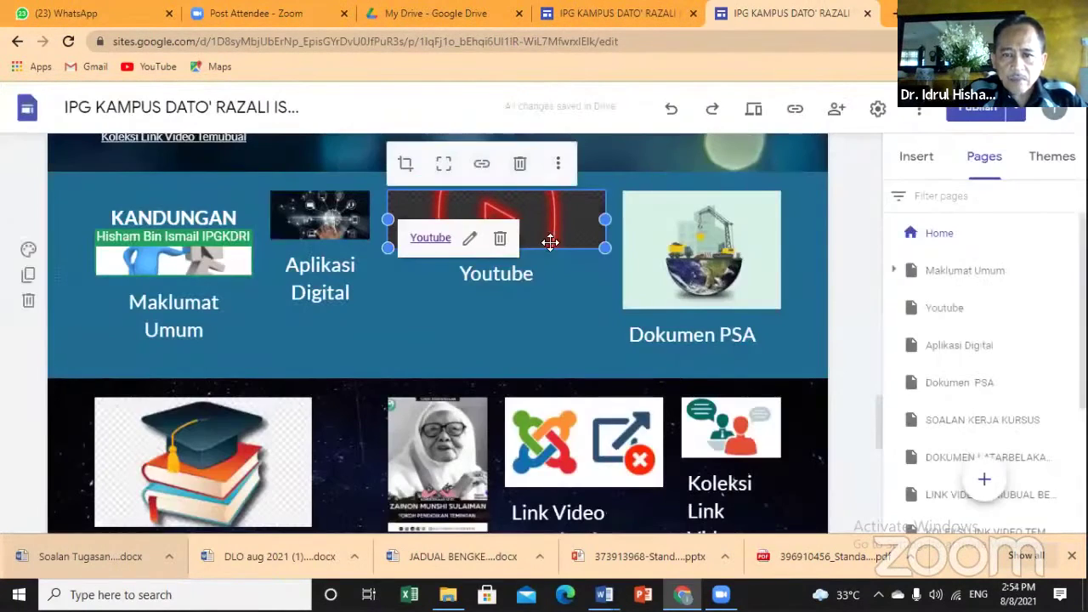
{"action": "left_click", "coordinate": [430, 238]}
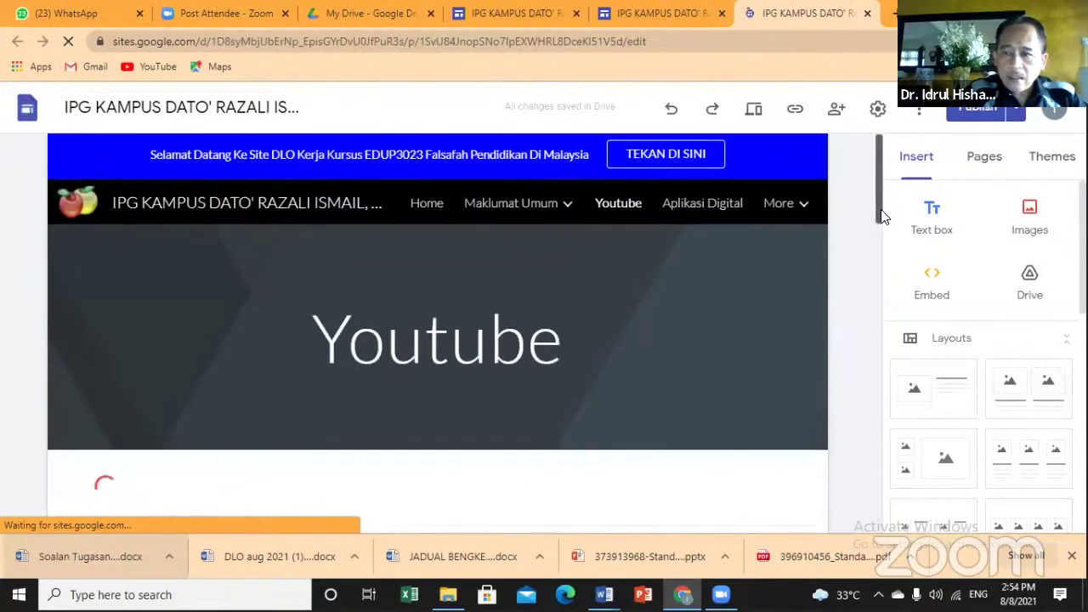
Review the Youtube page's video list and the two embedded videos under VIDEO 1 : KONSEP PISA DAN TIMMS
{"action": "scroll", "coordinate": [882, 216], "scroll_direction": "down", "scroll_amount": 4}
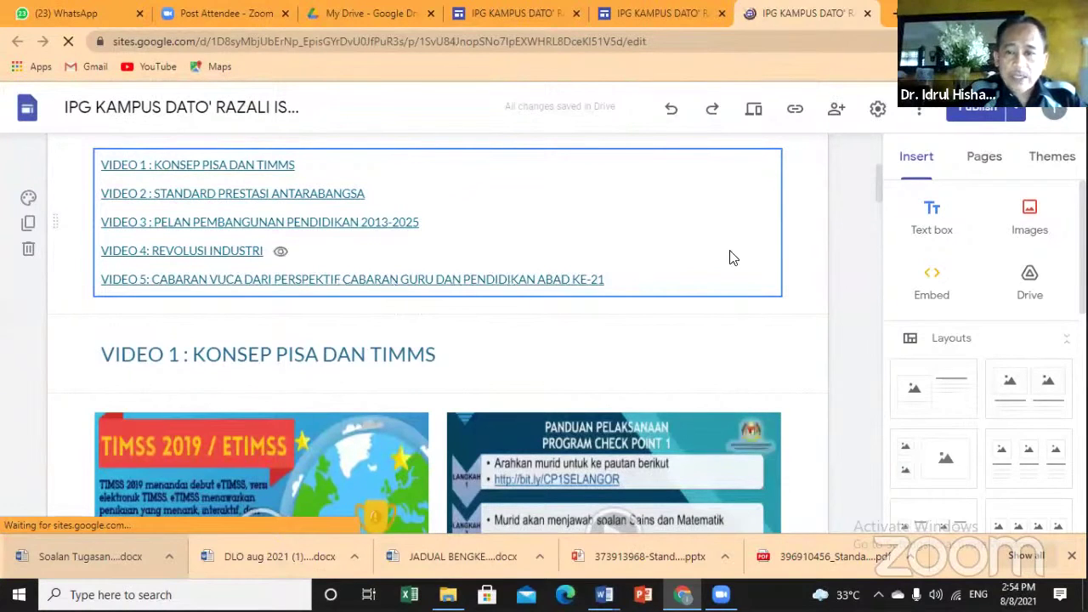
{"action": "left_click_drag", "start_coordinate": [878, 183], "coordinate": [880, 207]}
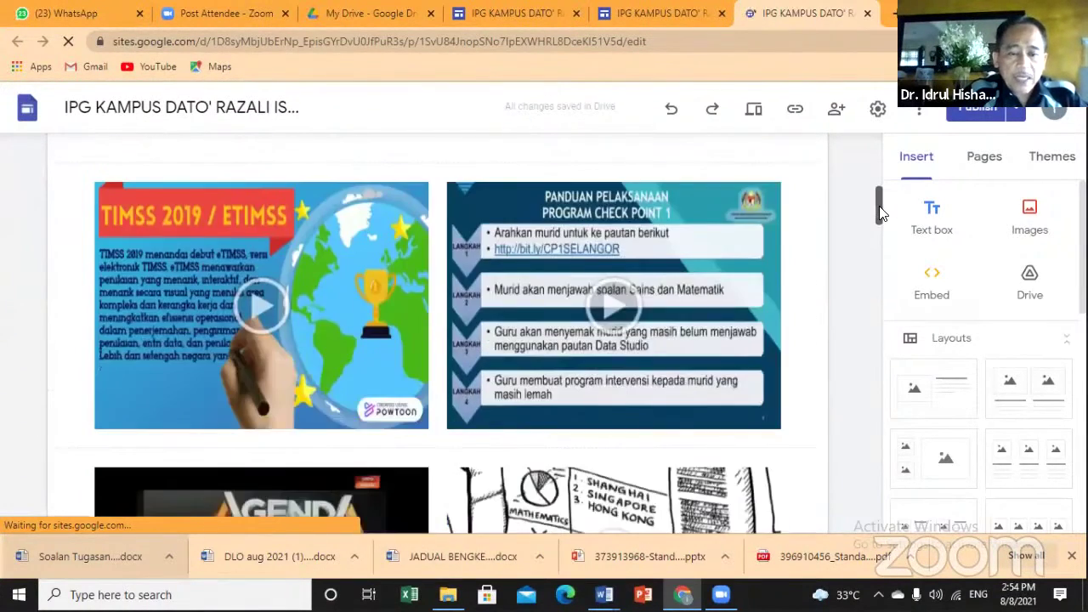
{"action": "left_click", "coordinate": [262, 308]}
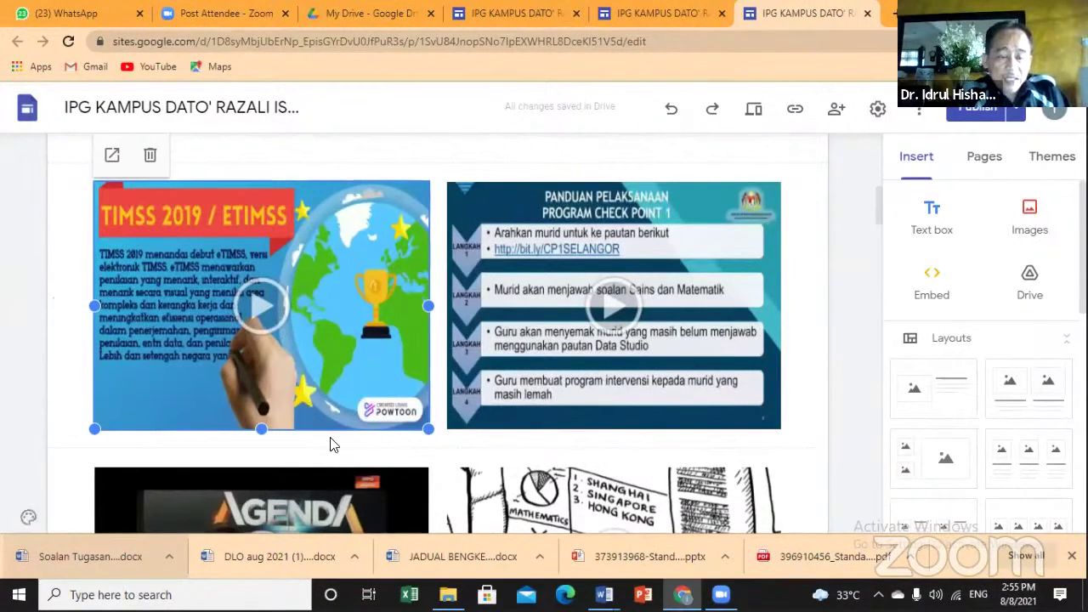
{"action": "left_click", "coordinate": [611, 321]}
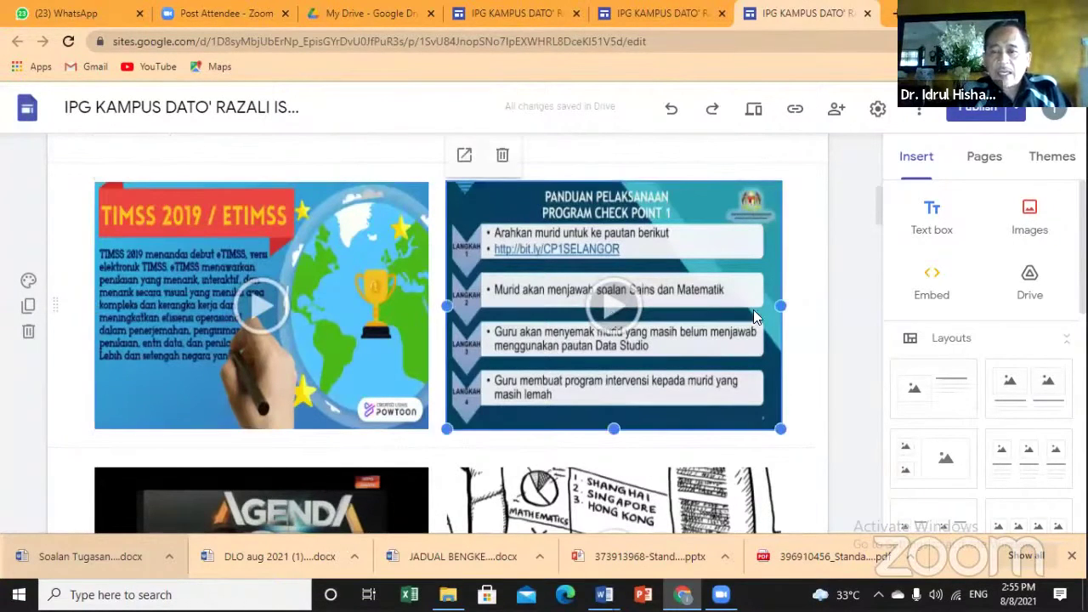
Review the Youtube page's embedded videos from VIDEO 2 : STANDARD PRESTASI ANTARABANGSA through VIDEO 5, including the blank text box between the VIDEO 3 rows
{"action": "left_click_drag", "start_coordinate": [880, 212], "coordinate": [879, 302]}
{"action": "left_click", "coordinate": [264, 384]}
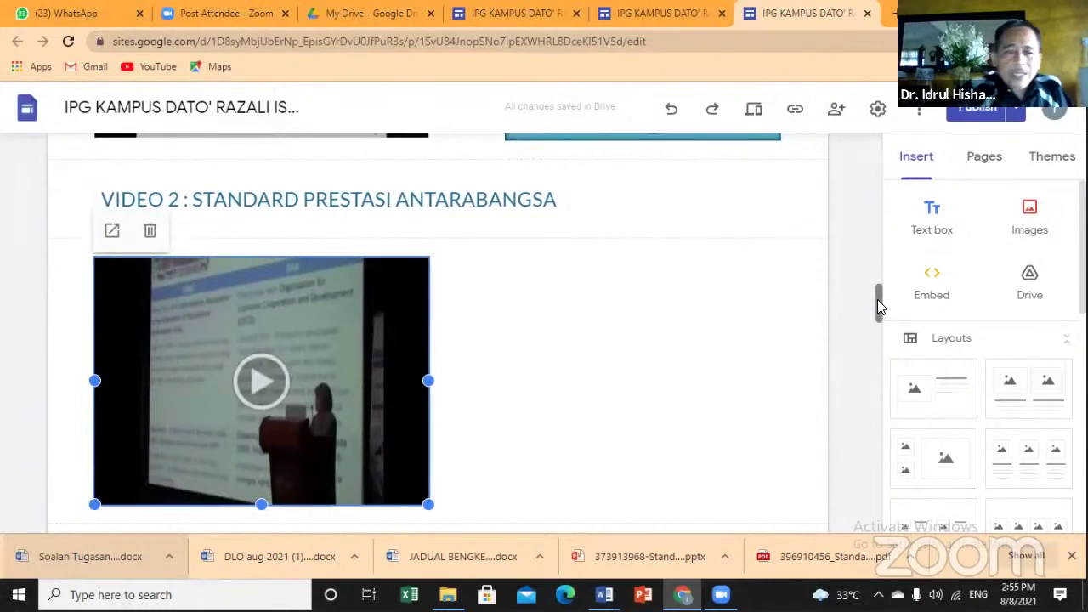
{"action": "left_click_drag", "start_coordinate": [879, 311], "coordinate": [882, 364]}
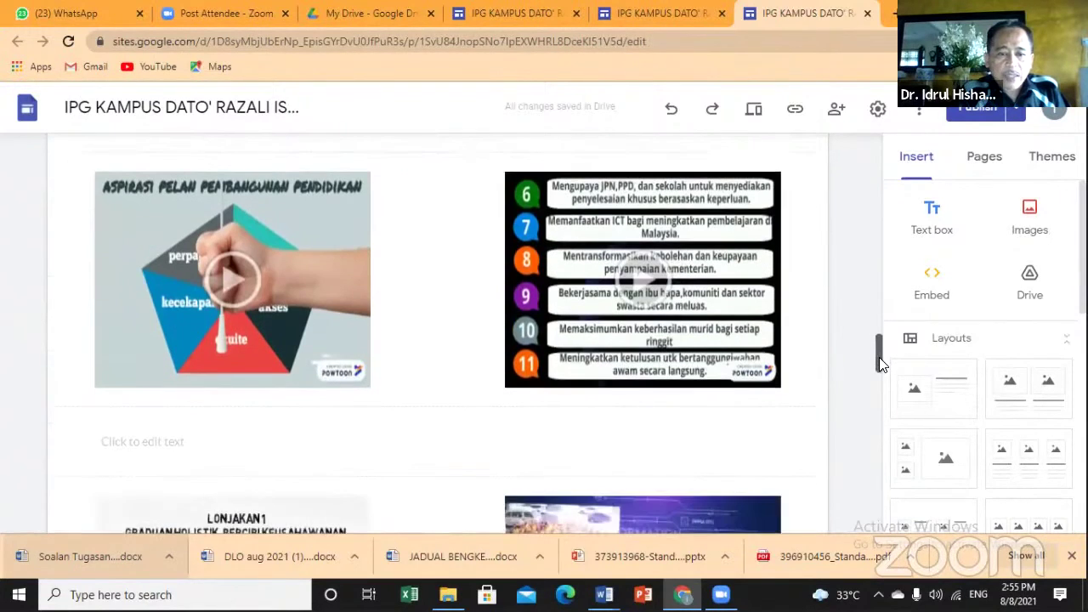
{"action": "left_click", "coordinate": [134, 442]}
{"action": "left_click", "coordinate": [133, 442]}
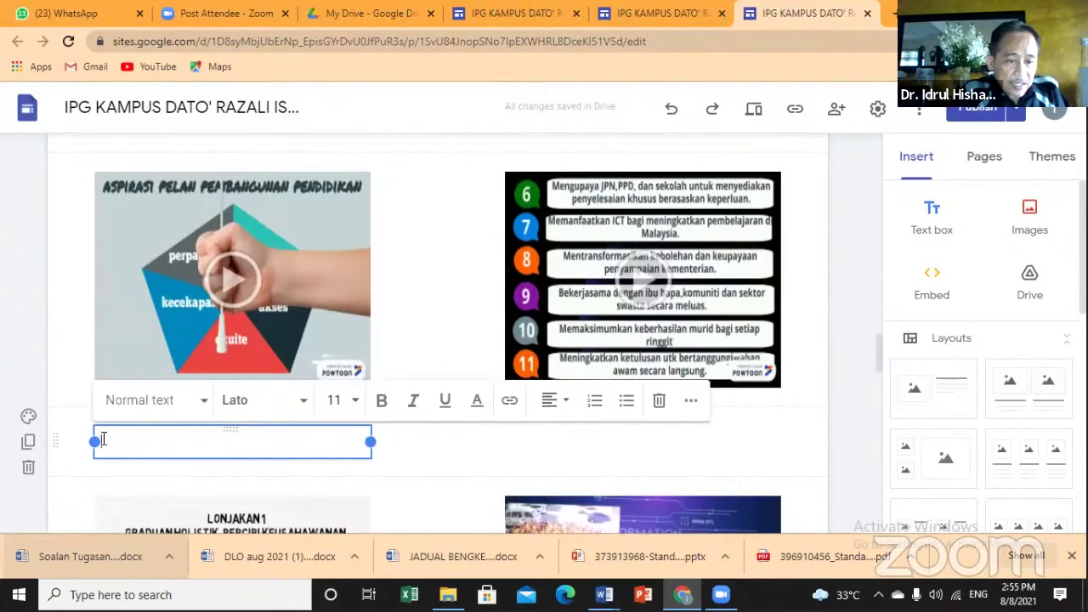
{"action": "left_click", "coordinate": [583, 446]}
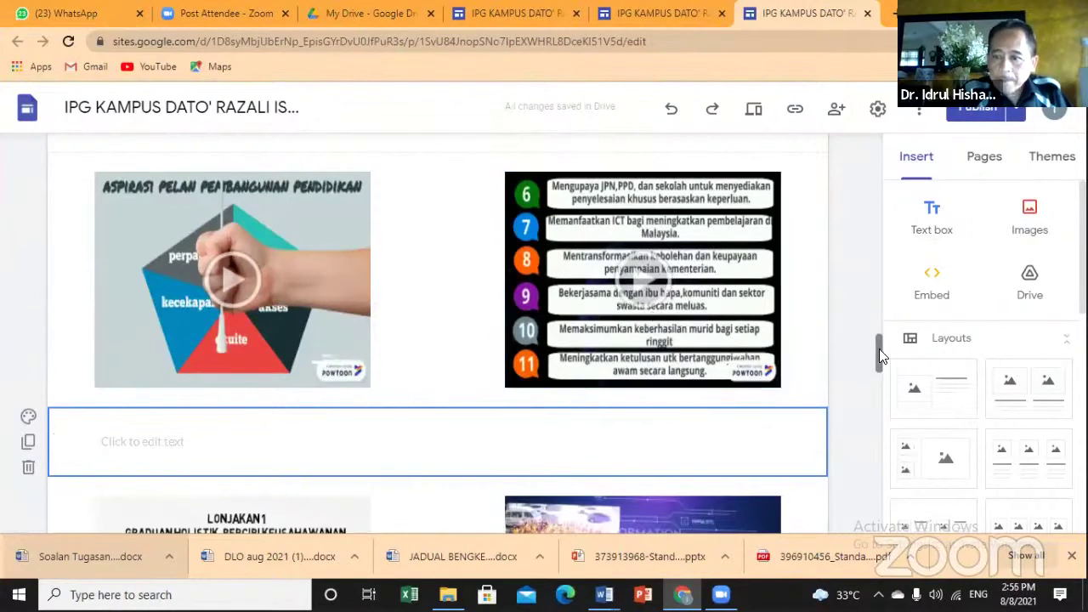
{"action": "left_click_drag", "start_coordinate": [878, 349], "coordinate": [877, 384]}
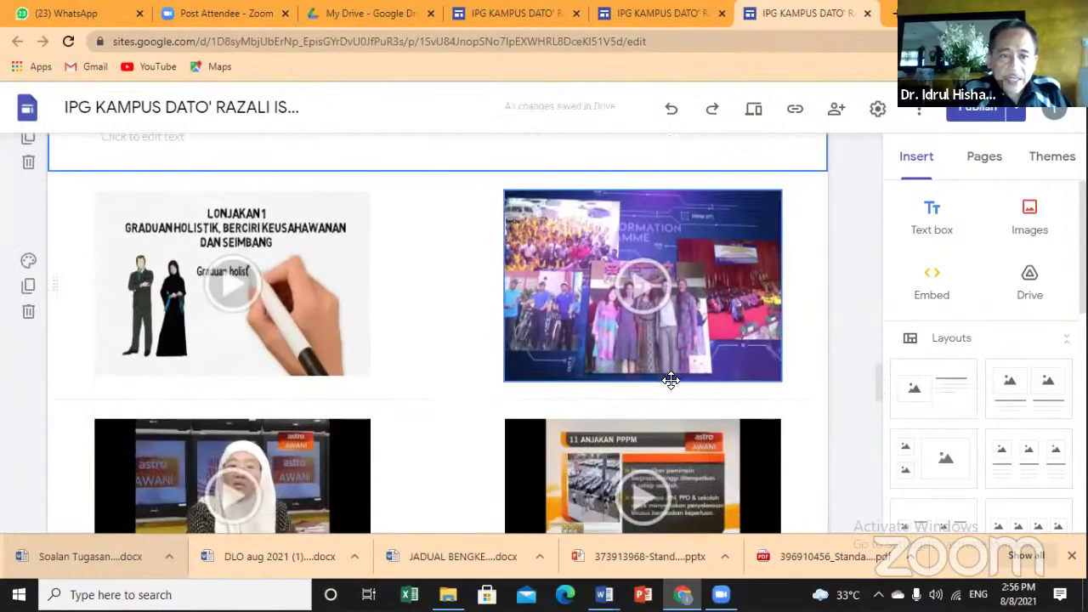
{"action": "left_click_drag", "start_coordinate": [877, 372], "coordinate": [879, 425]}
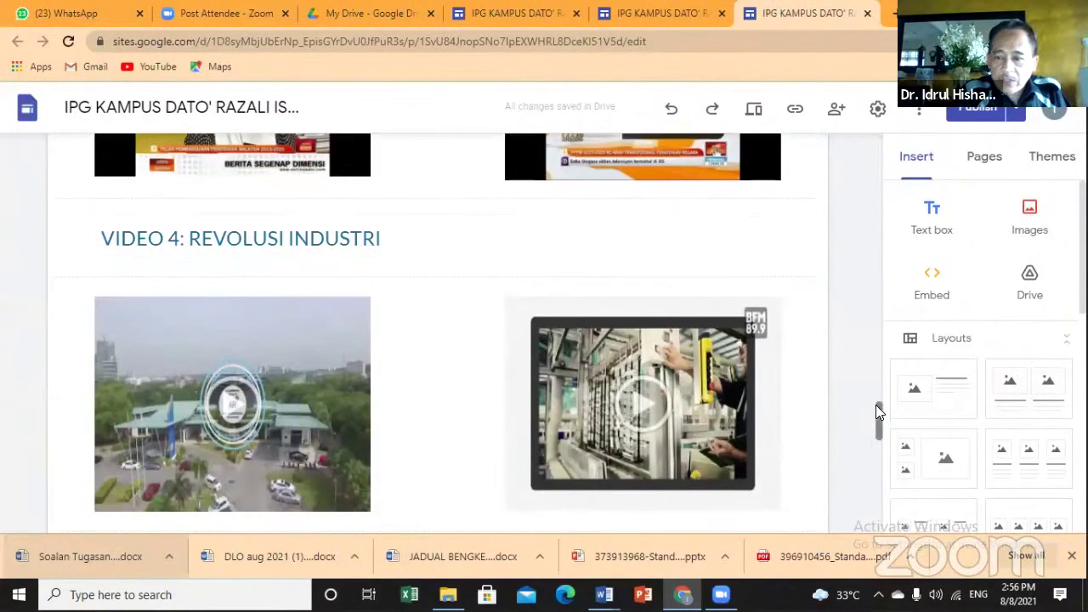
{"action": "left_click_drag", "start_coordinate": [876, 404], "coordinate": [875, 489]}
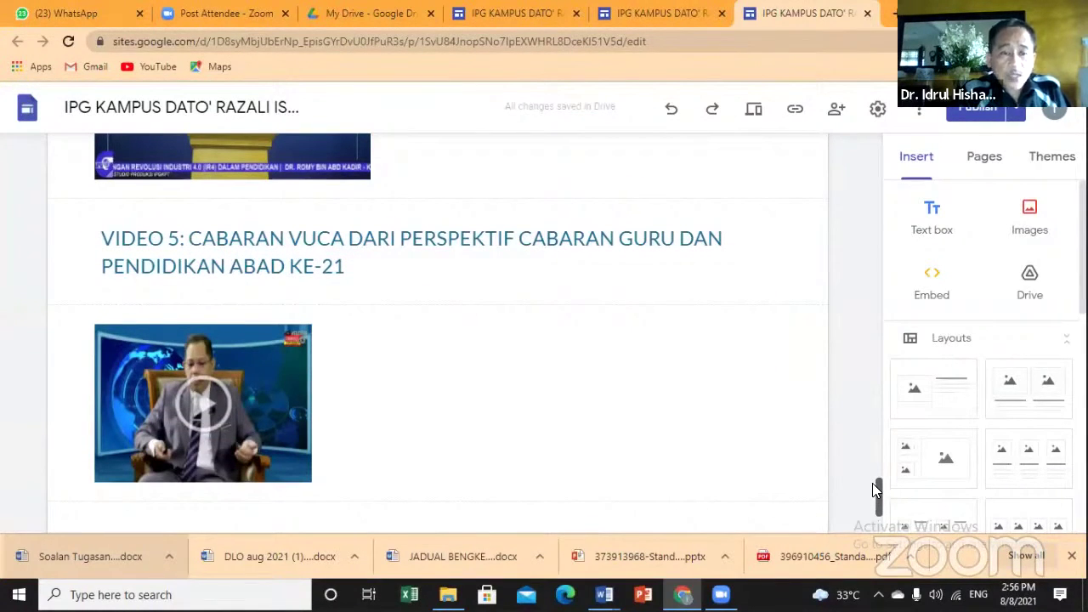
Go back to VIDEO 3 : PELAN PEMBANGUNAN PENDIDIKAN 2013-2025 and inspect the empty text box under its heading
{"action": "left_click_drag", "start_coordinate": [876, 490], "coordinate": [879, 341]}
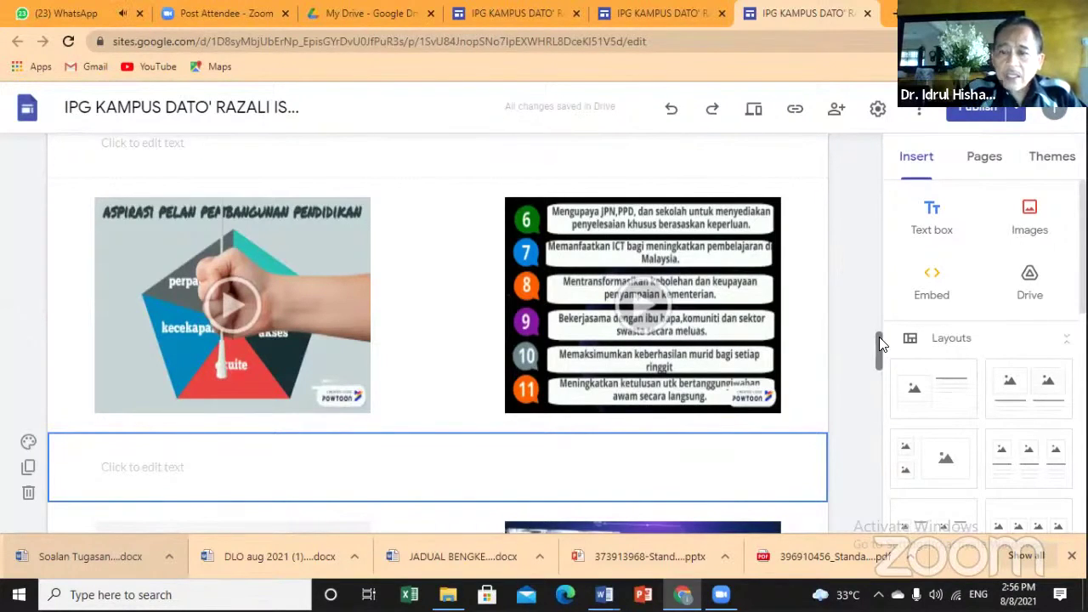
{"action": "left_click_drag", "start_coordinate": [878, 336], "coordinate": [880, 323]}
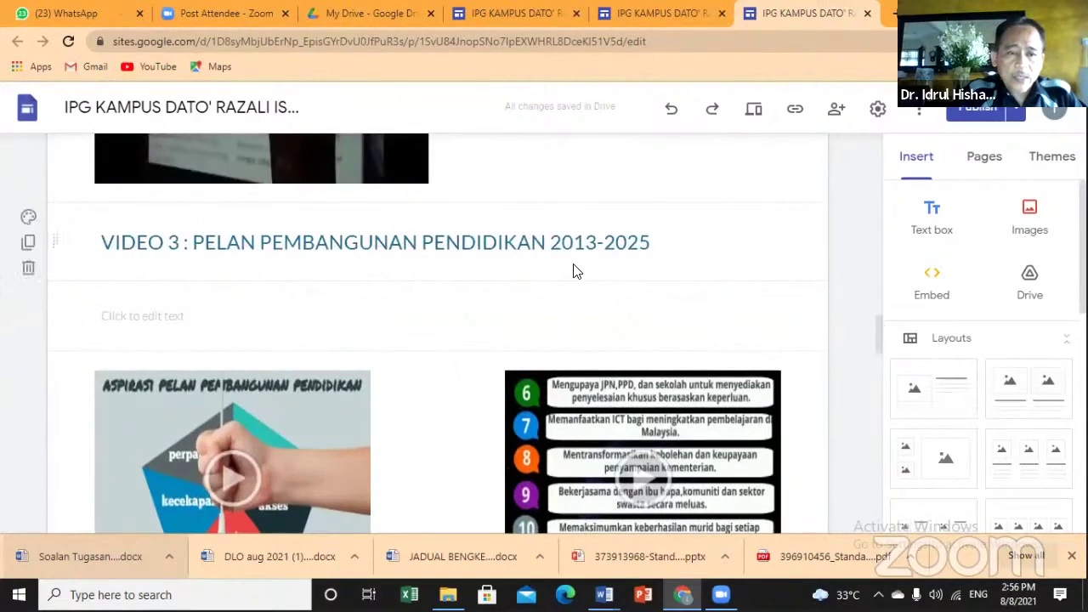
{"action": "left_click", "coordinate": [110, 321]}
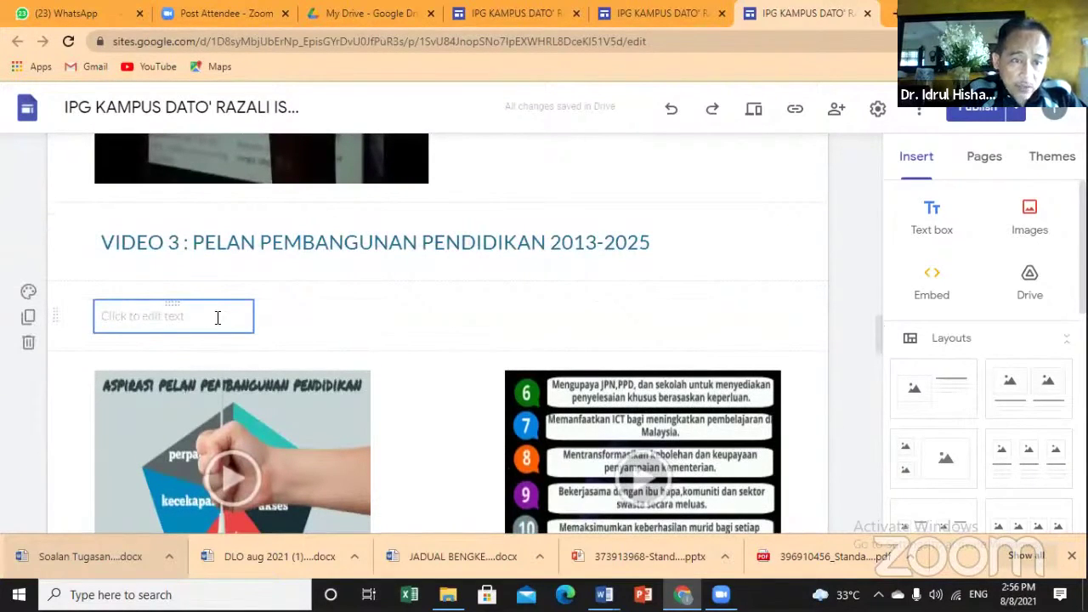
{"action": "left_click", "coordinate": [208, 142]}
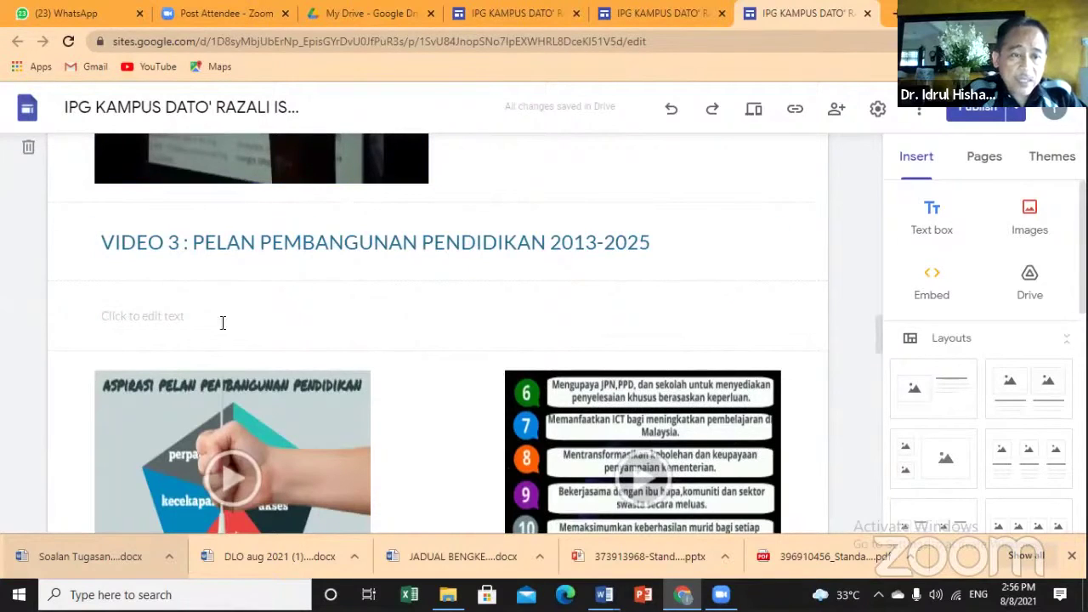
{"action": "left_click", "coordinate": [124, 313]}
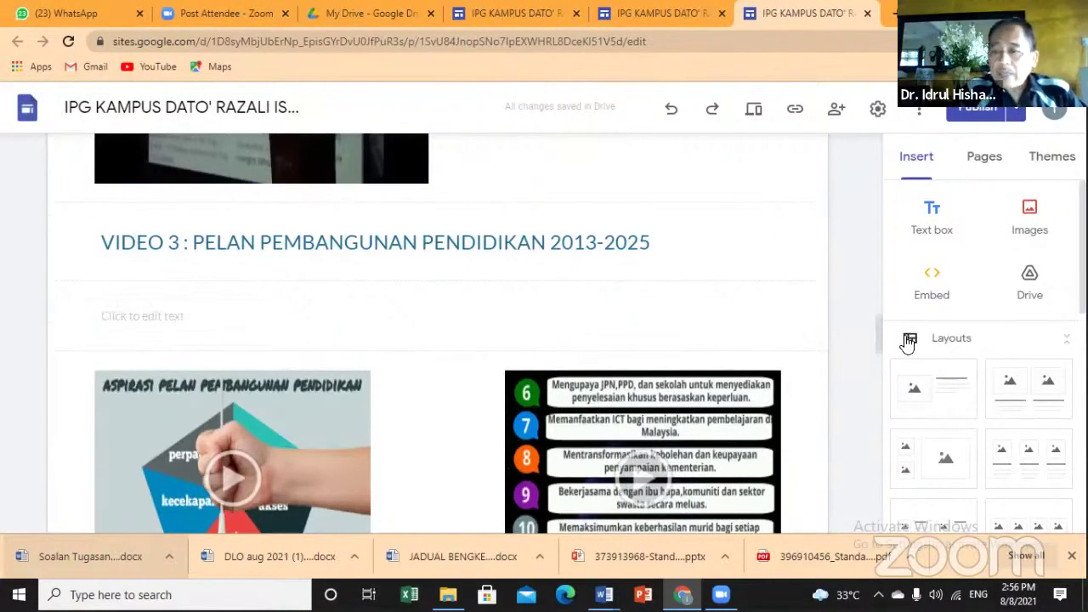
Return to the Home page and view the Dokumen PSA image in the KANDUNGAN section
{"action": "left_click_drag", "start_coordinate": [877, 335], "coordinate": [875, 157]}
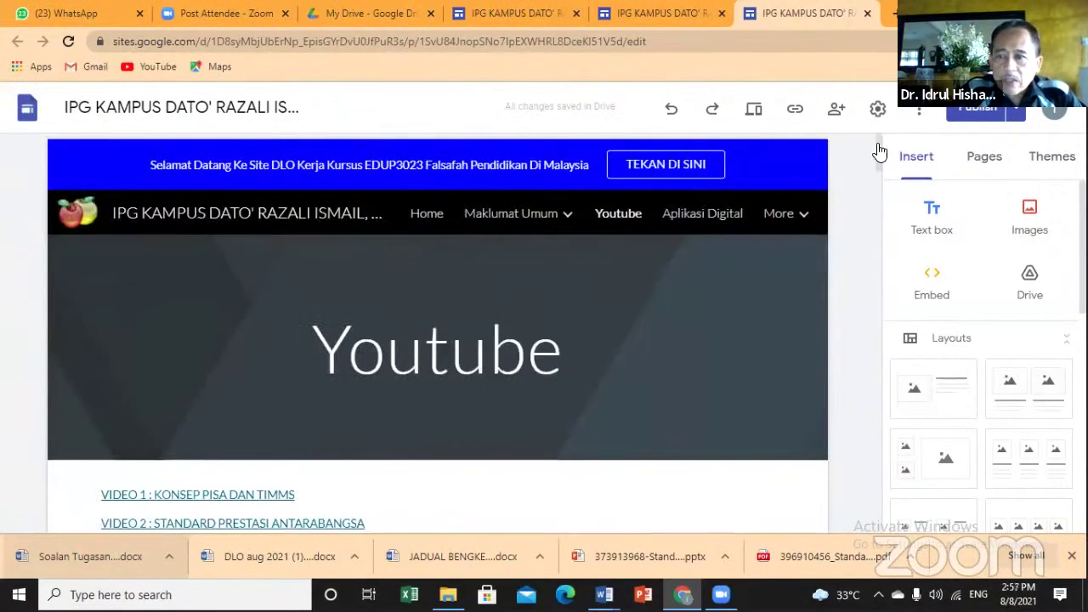
{"action": "left_click", "coordinate": [427, 217]}
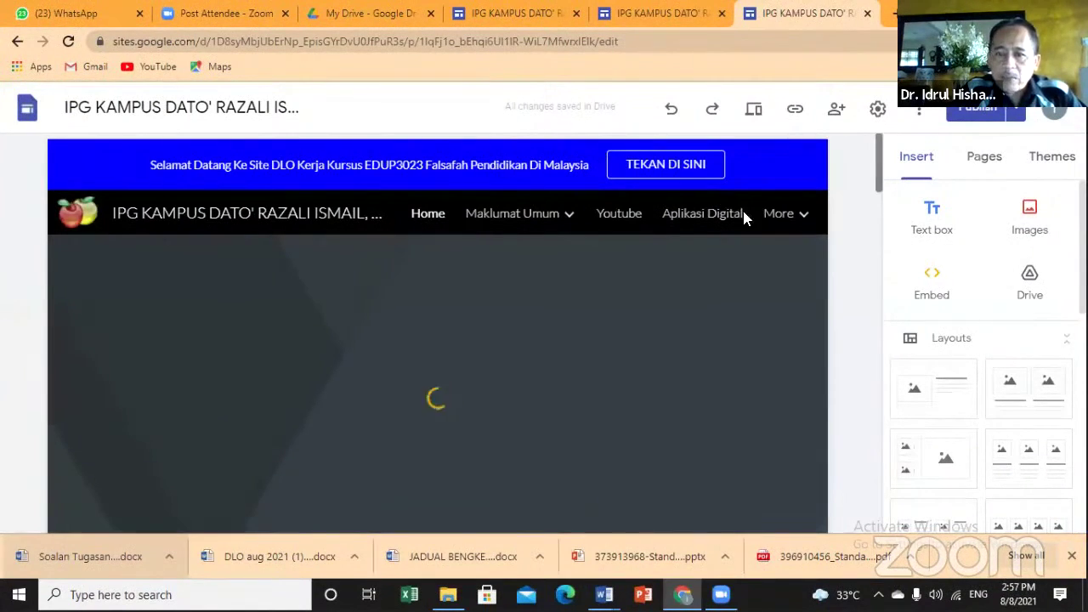
{"action": "mouse_move", "coordinate": [784, 216]}
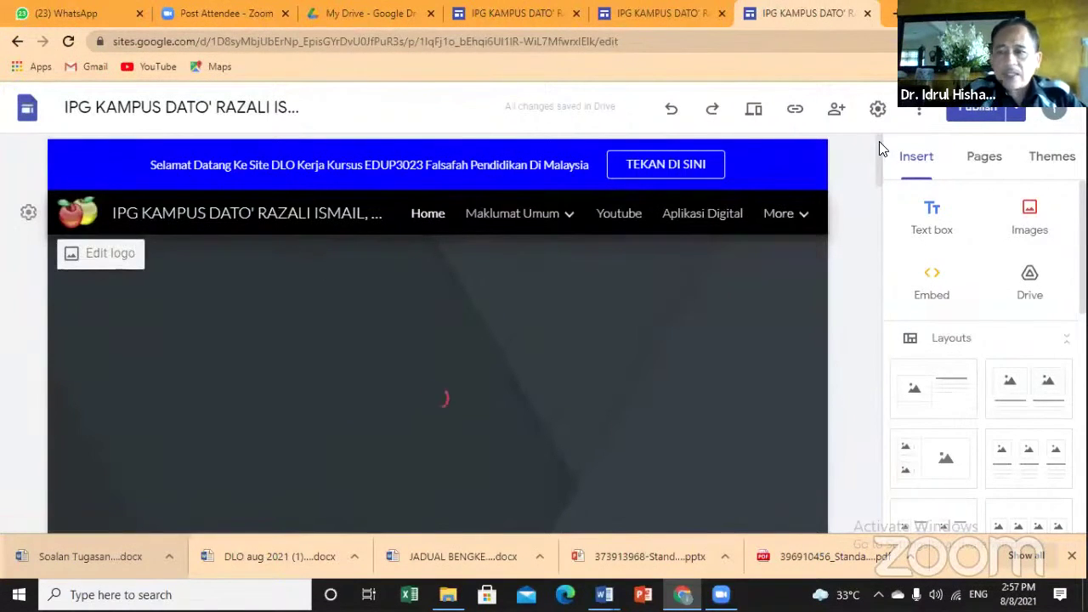
{"action": "left_click_drag", "start_coordinate": [878, 143], "coordinate": [884, 189]}
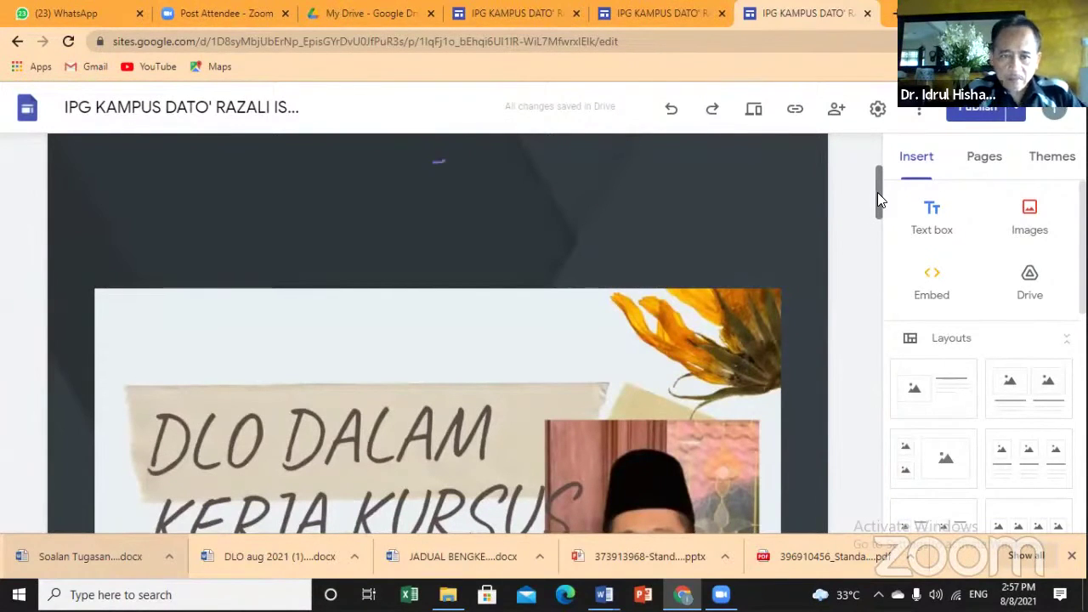
{"action": "left_click_drag", "start_coordinate": [877, 192], "coordinate": [894, 434]}
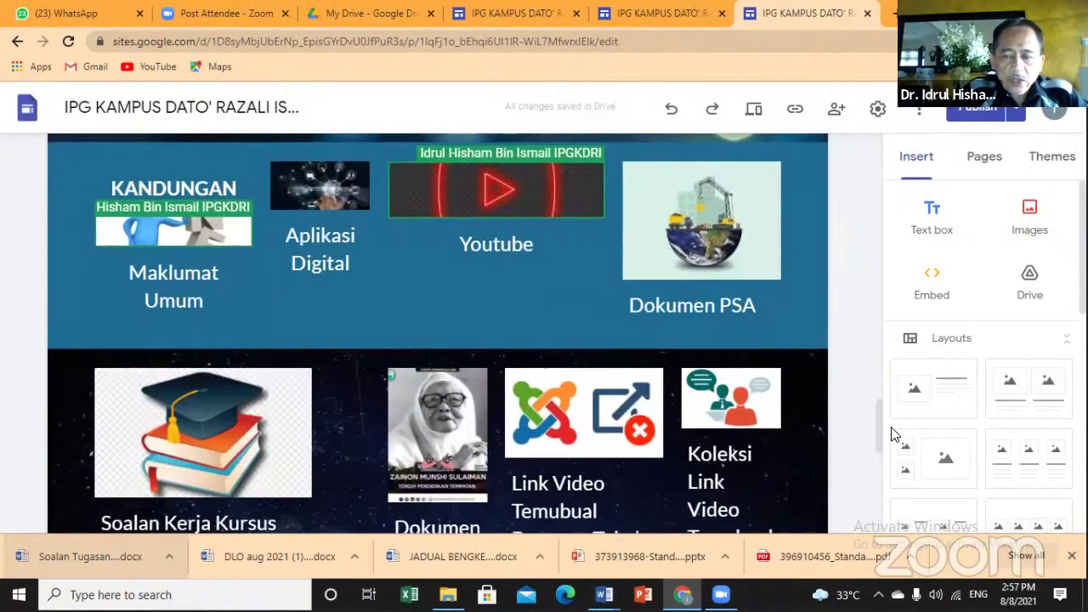
Open the Dokumen PSA page through the link attached to its image on the Home page
{"action": "double_click", "coordinate": [721, 246]}
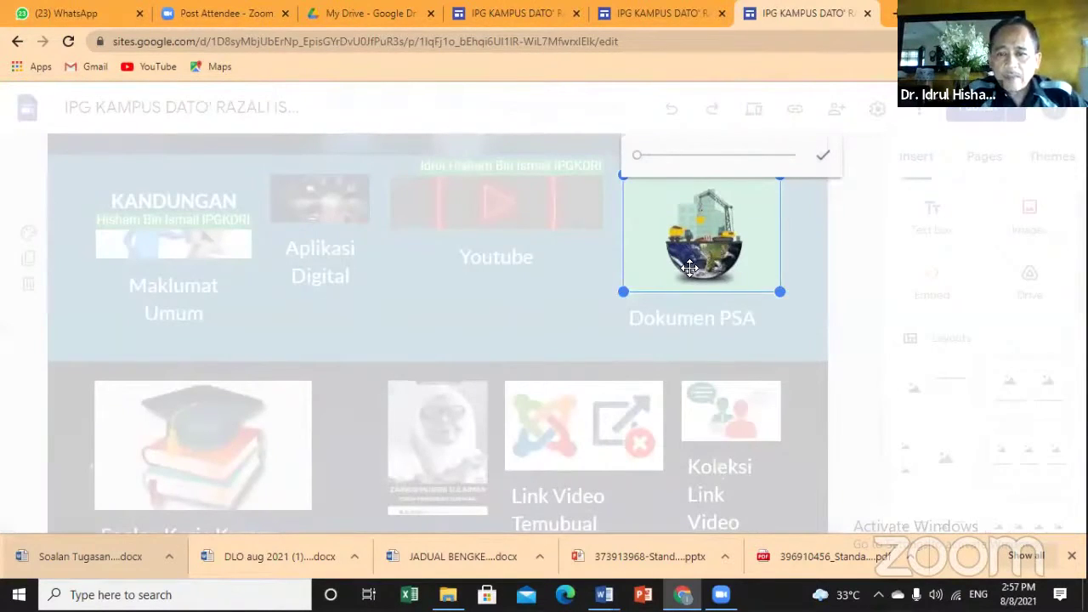
{"action": "left_click", "coordinate": [870, 210]}
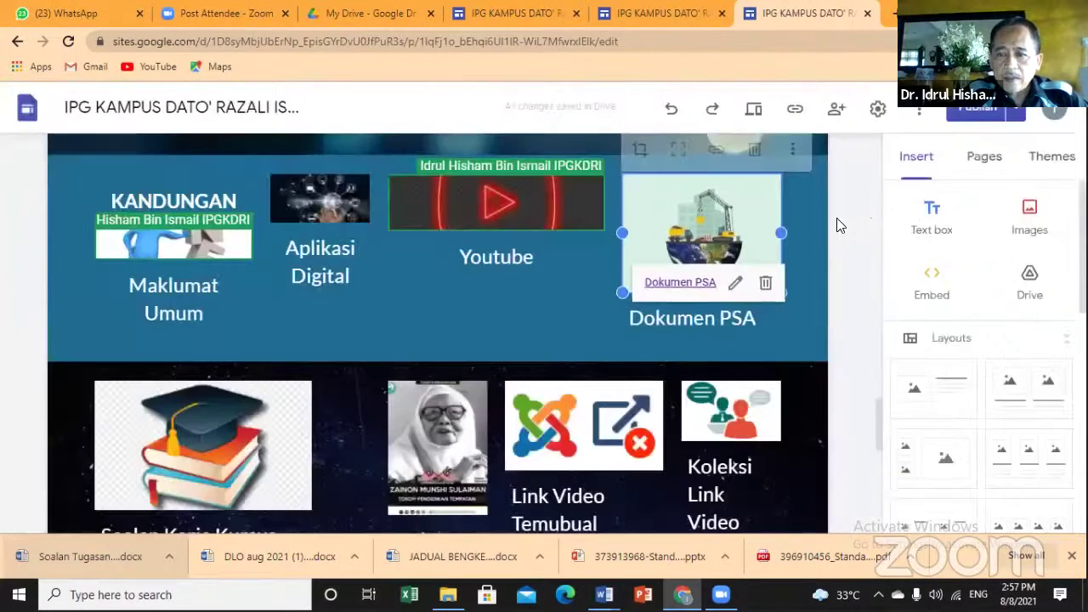
{"action": "left_click", "coordinate": [665, 283]}
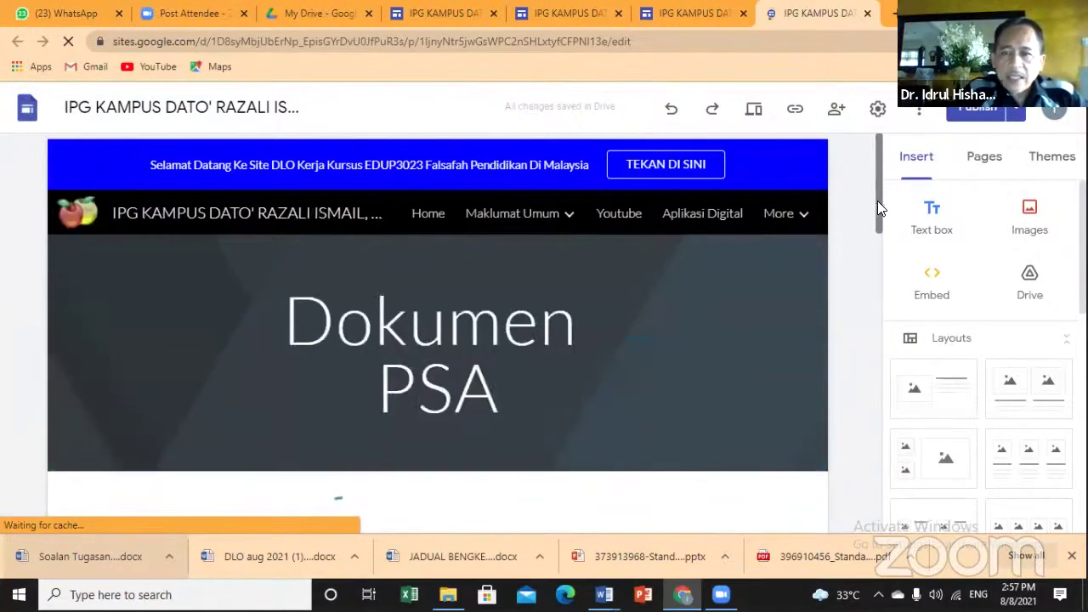
Review the Dokumen PSA page's topic list and its embedded documents, from 1.STANDARD PRESTASI ANTARABANGSA to the Pelan Pembangunan Pendidikan Malaysia report
{"action": "scroll", "coordinate": [878, 219], "scroll_direction": "down", "scroll_amount": 1}
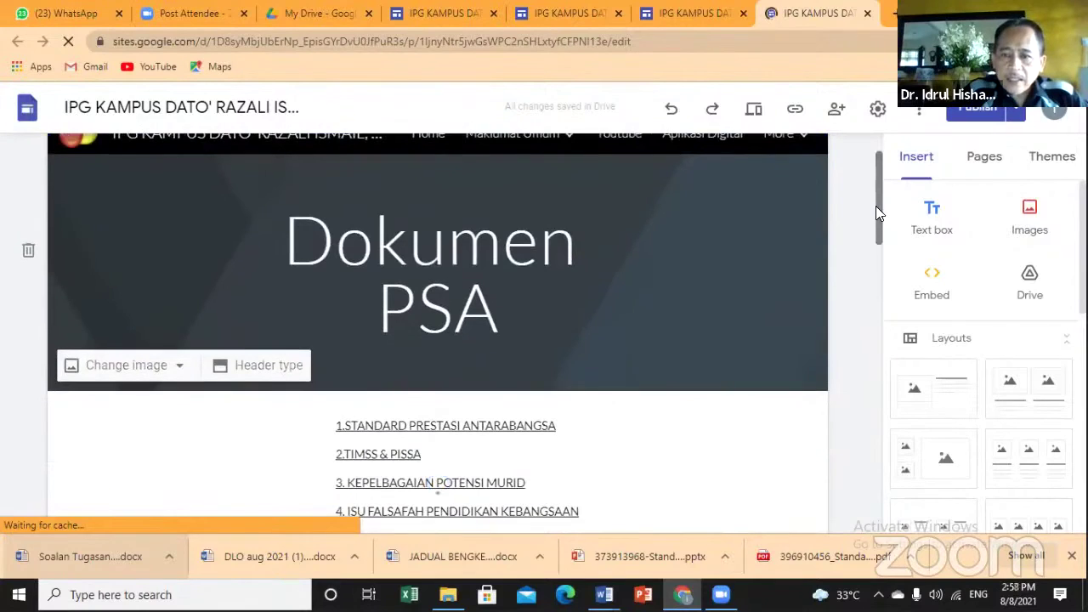
{"action": "scroll", "coordinate": [880, 234], "scroll_direction": "down", "scroll_amount": 3}
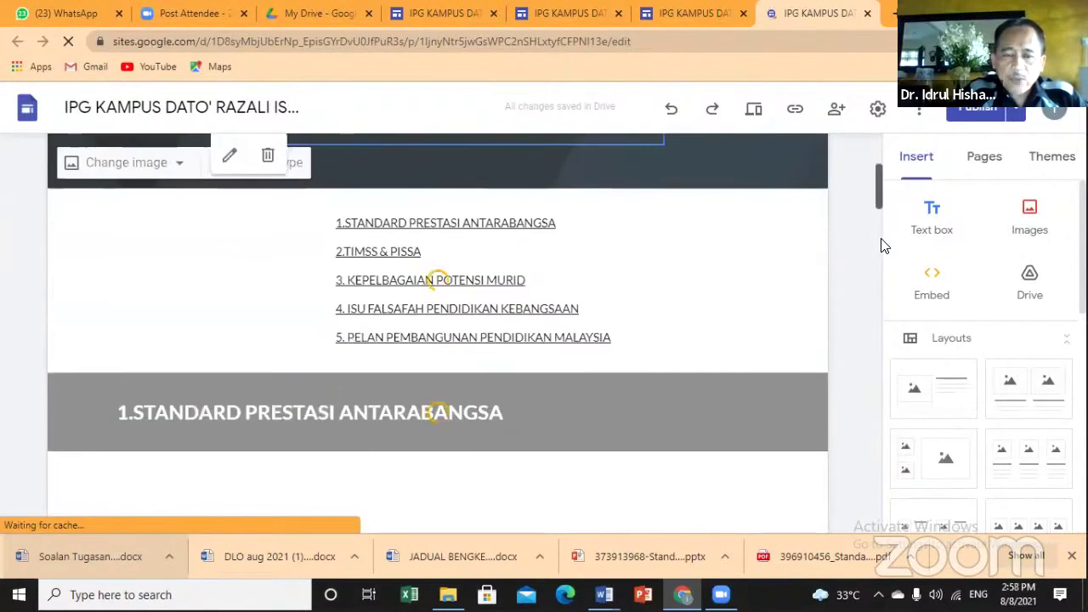
{"action": "scroll", "coordinate": [882, 255], "scroll_direction": "down", "scroll_amount": 3}
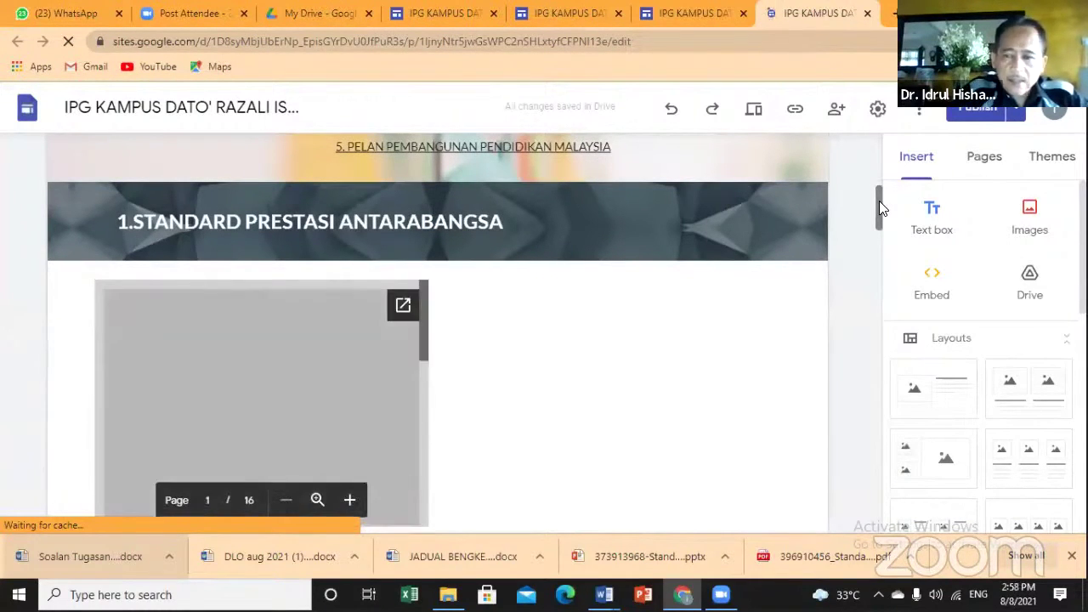
{"action": "left_click_drag", "start_coordinate": [880, 203], "coordinate": [884, 236]}
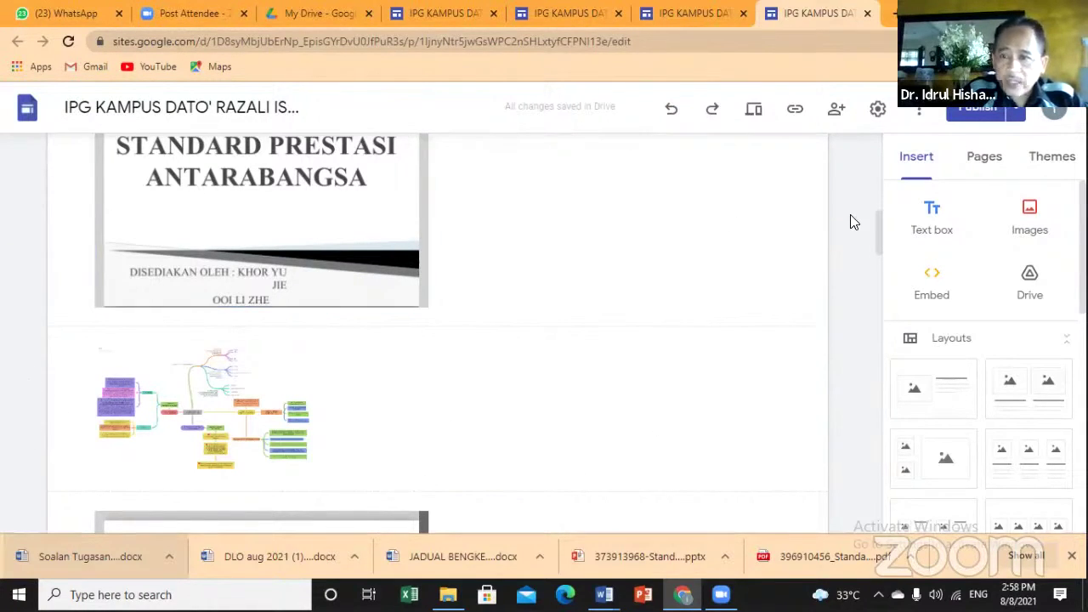
{"action": "left_click_drag", "start_coordinate": [878, 236], "coordinate": [879, 280]}
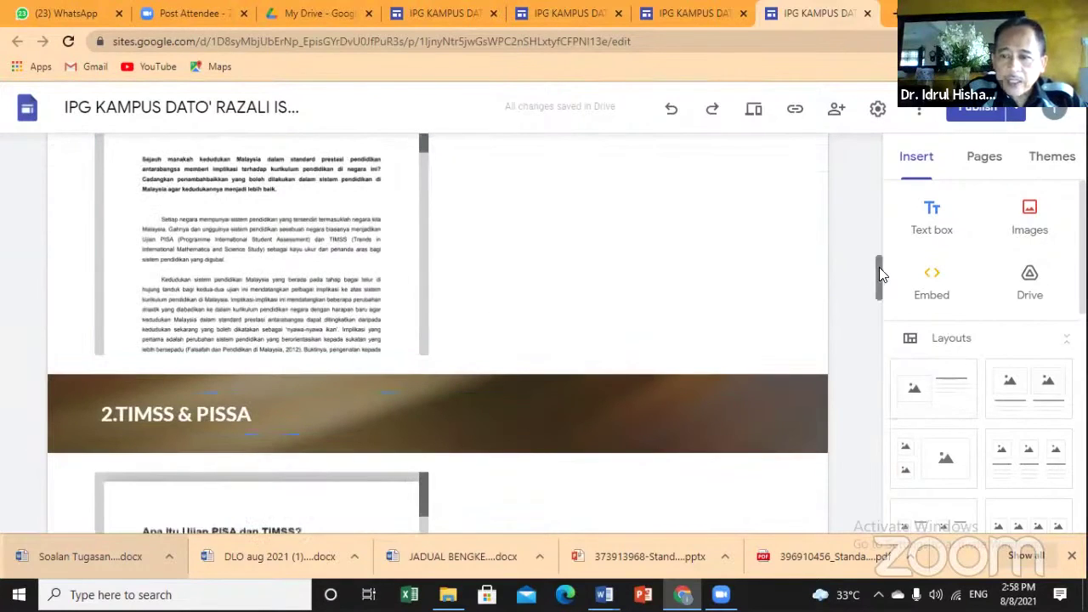
{"action": "left_click_drag", "start_coordinate": [880, 267], "coordinate": [880, 523]}
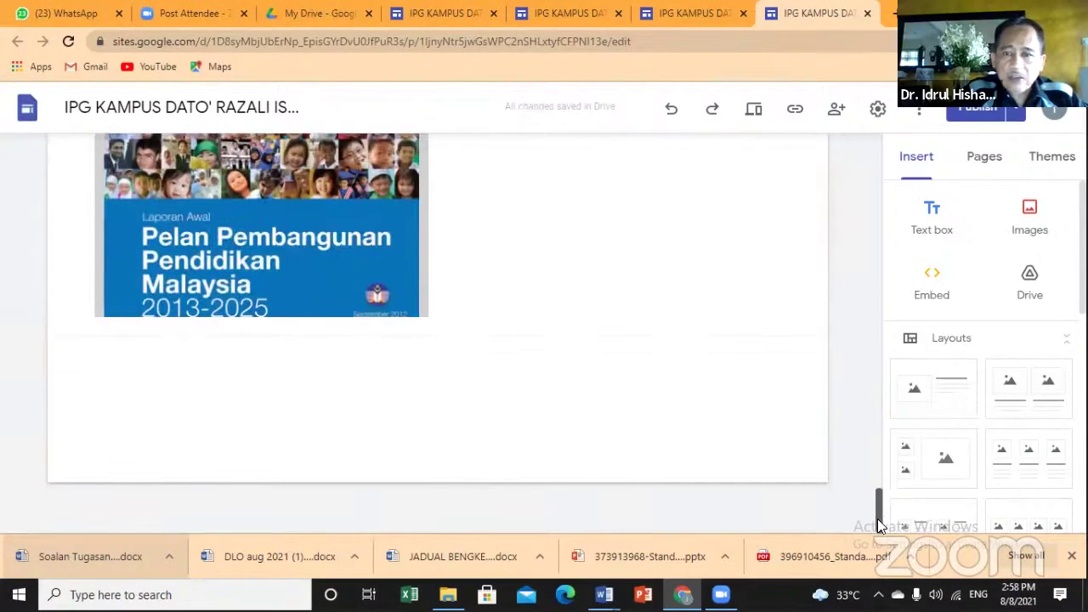
Return to the Home page and view the section with the Soalan Kerja Kursus and Temubual image links
{"action": "left_click_drag", "start_coordinate": [881, 523], "coordinate": [863, 134]}
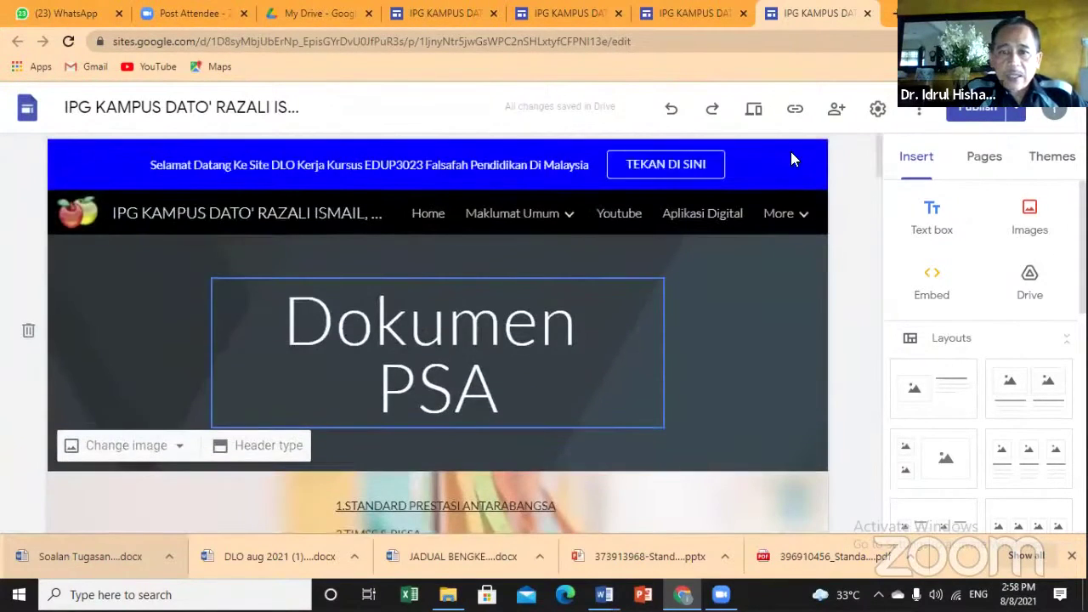
{"action": "left_click", "coordinate": [422, 218]}
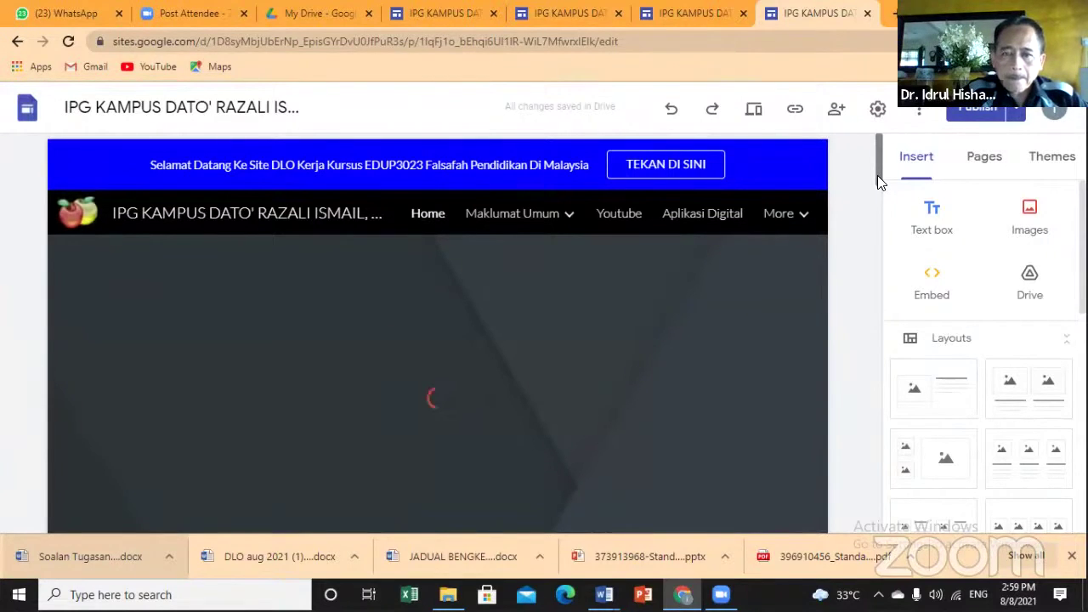
{"action": "scroll", "coordinate": [876, 177], "scroll_direction": "down", "scroll_amount": 5}
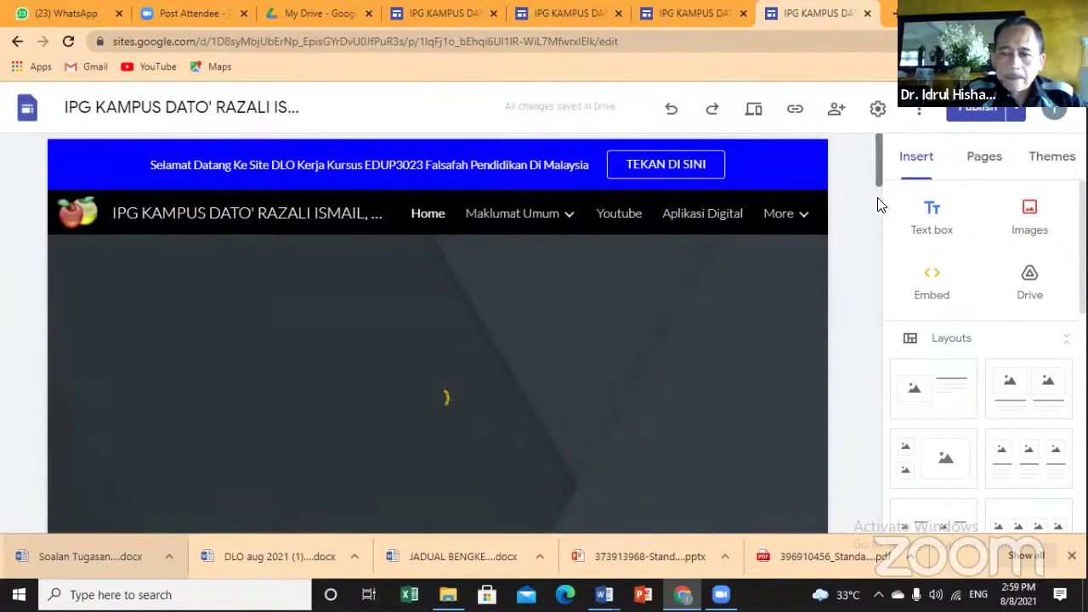
{"action": "left_click_drag", "start_coordinate": [877, 180], "coordinate": [850, 462]}
Open the Soalan Kerja Kursus page through the link attached to the graduation cap and books image
{"action": "left_click", "coordinate": [196, 272]}
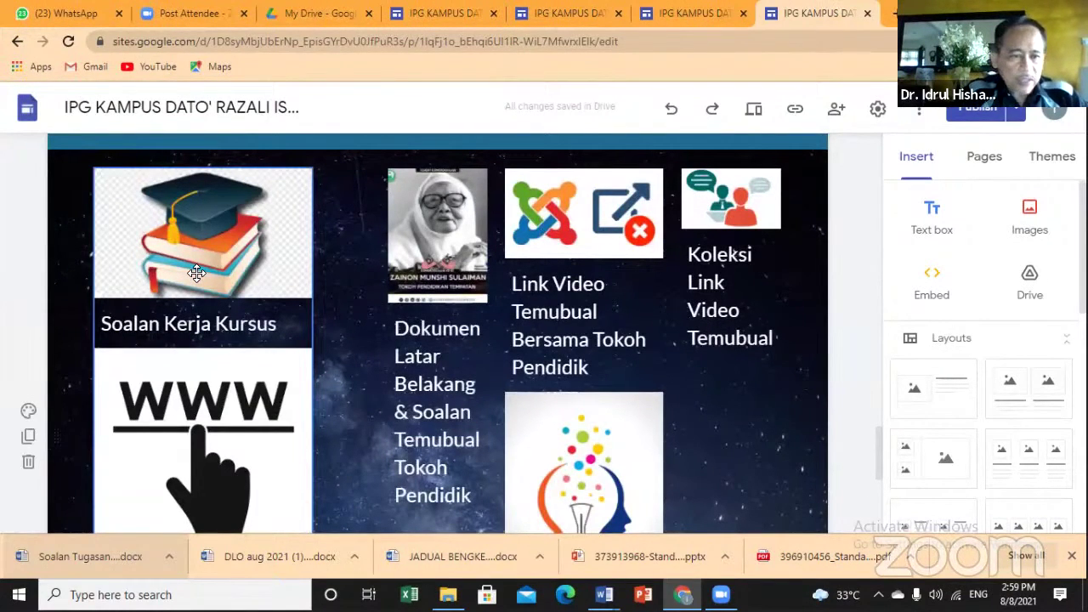
{"action": "double_click", "coordinate": [197, 272]}
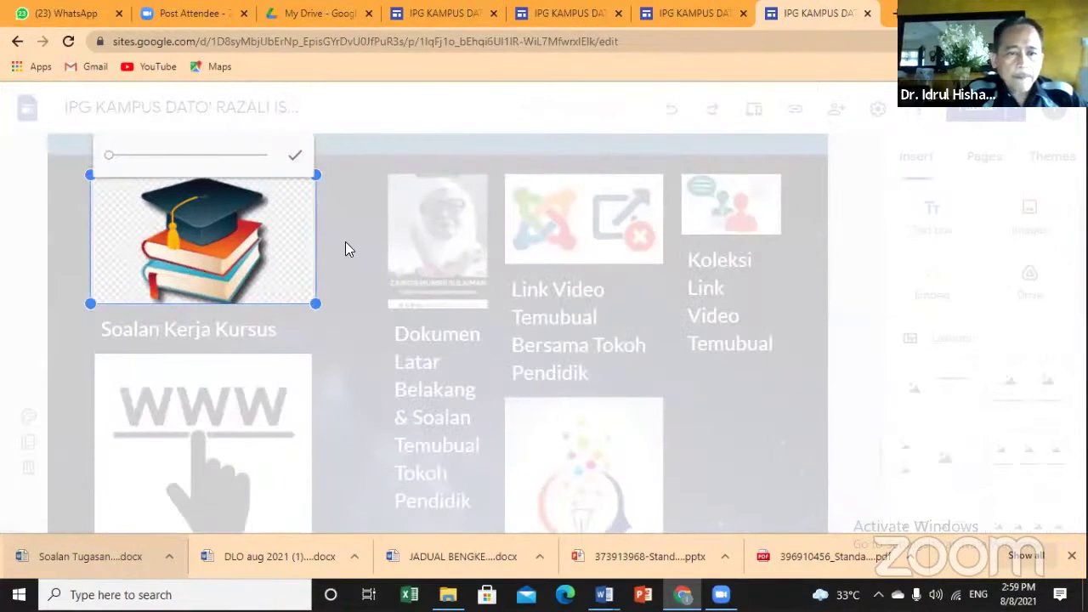
{"action": "left_click", "coordinate": [345, 242]}
{"action": "left_click", "coordinate": [164, 294]}
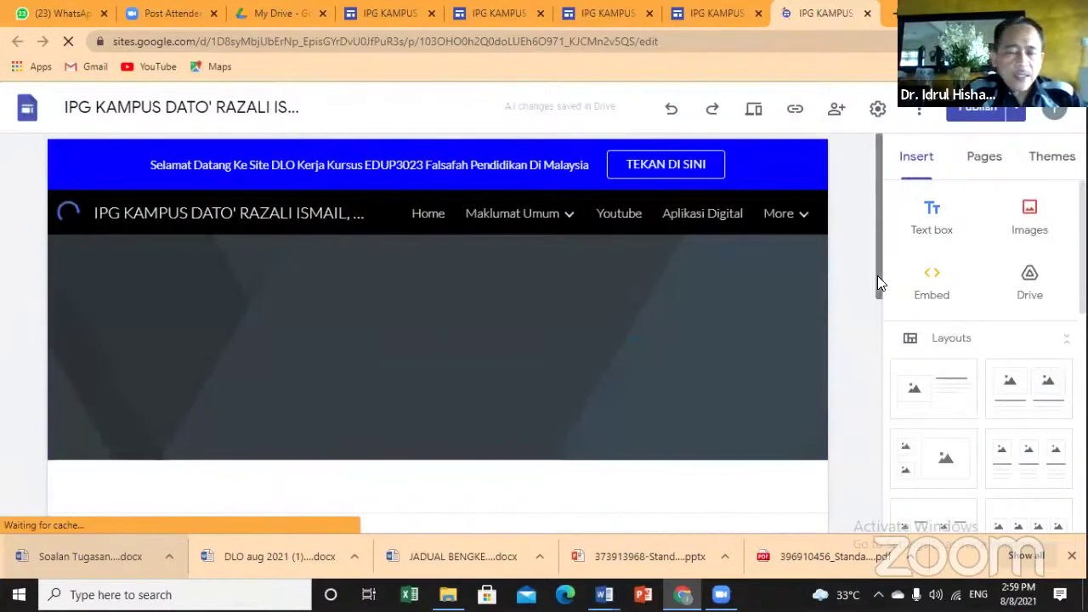
Open the assignment document through the Google Docs link below the embedded preview on the Soalan Kerja Kursus page
{"action": "scroll", "coordinate": [877, 280], "scroll_direction": "down", "scroll_amount": 1}
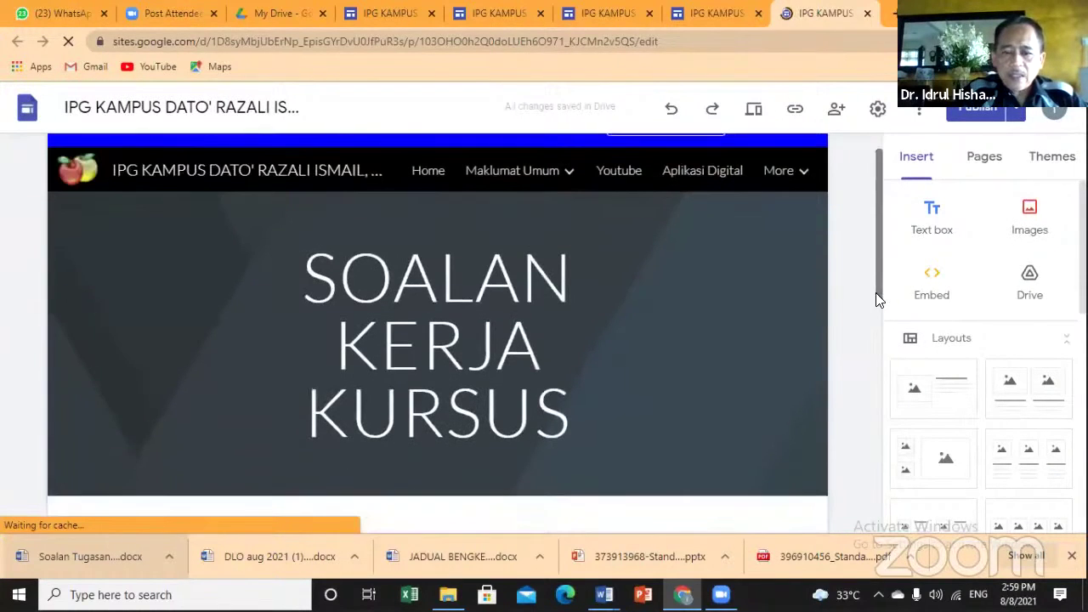
{"action": "scroll", "coordinate": [887, 317], "scroll_direction": "down", "scroll_amount": 5}
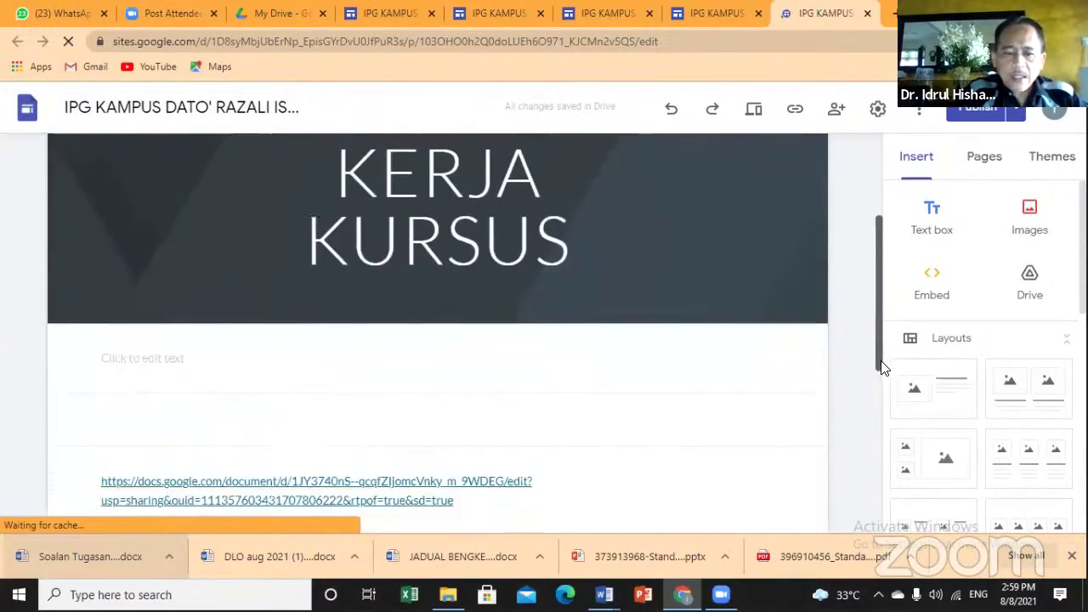
{"action": "scroll", "coordinate": [883, 416], "scroll_direction": "up", "scroll_amount": 3}
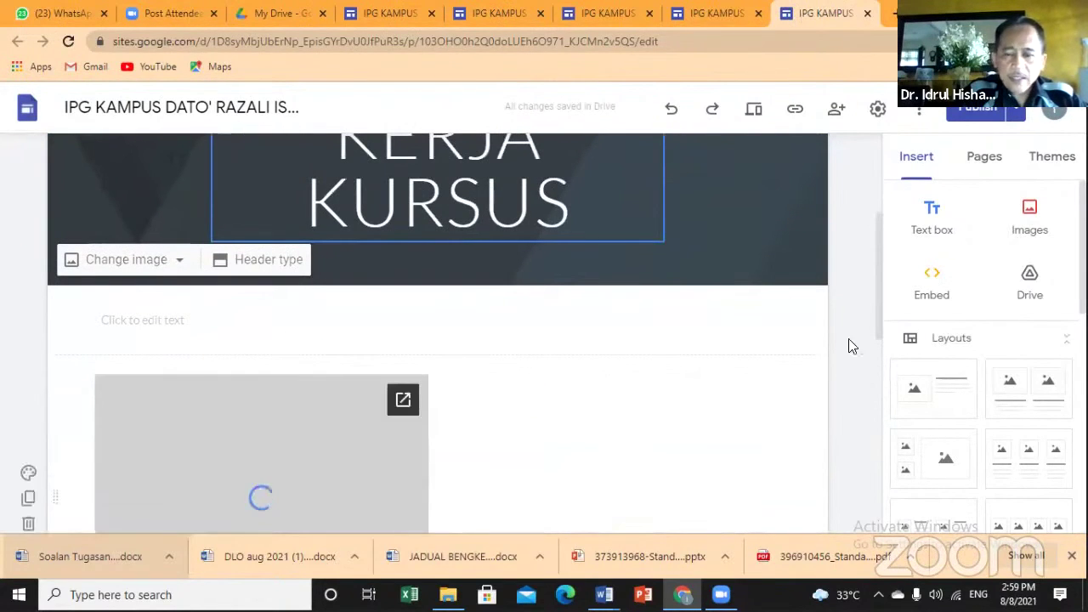
{"action": "scroll", "coordinate": [875, 323], "scroll_direction": "down", "scroll_amount": 4}
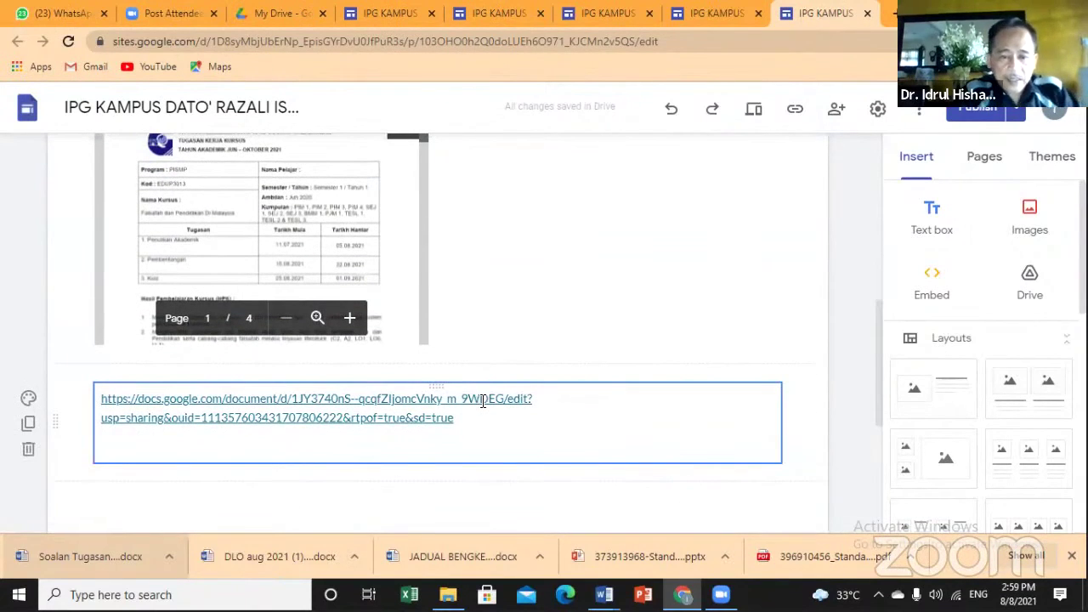
{"action": "double_click", "coordinate": [482, 401]}
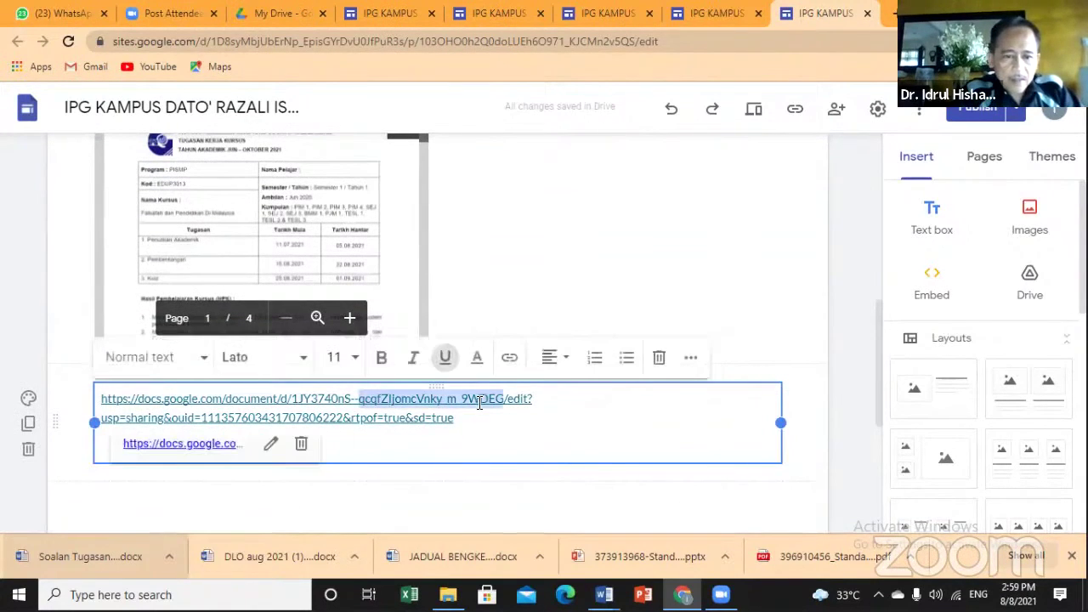
{"action": "double_click", "coordinate": [166, 445]}
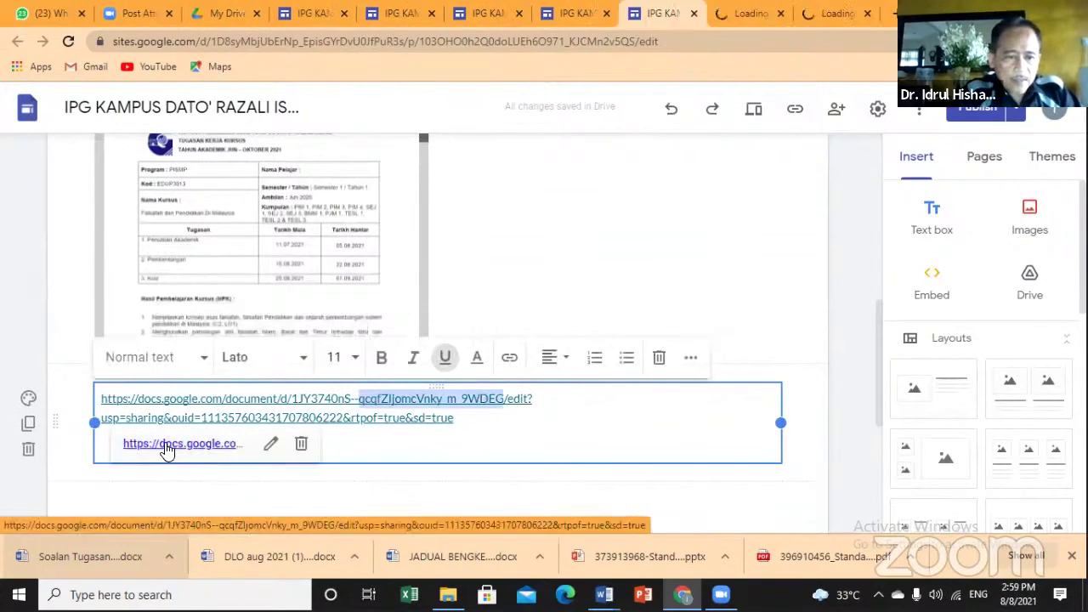
{"action": "left_click", "coordinate": [166, 446]}
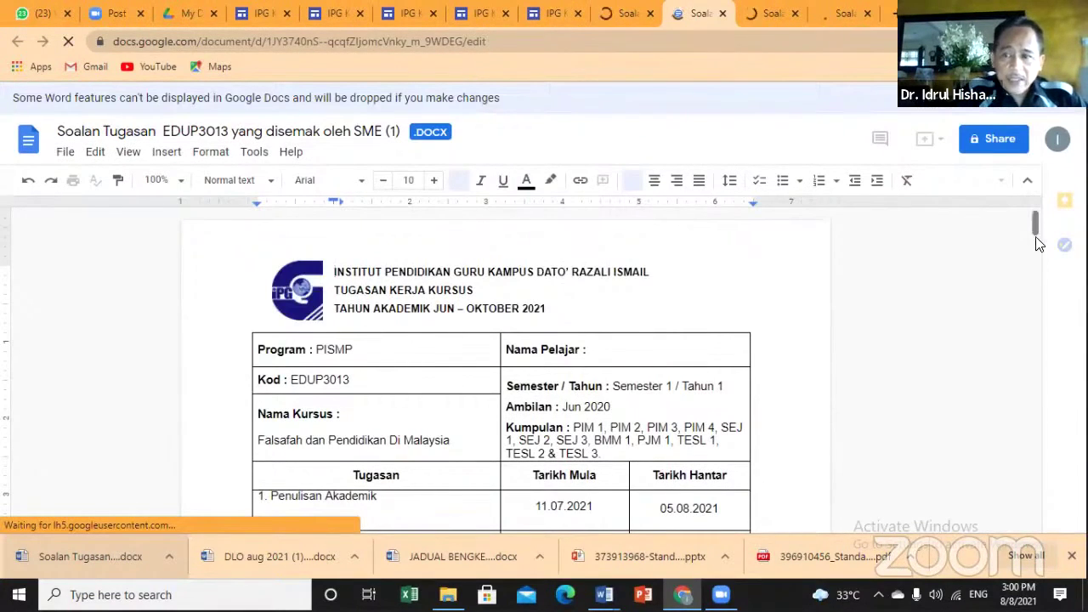
Review the Soalan Tugasan EDUP3013 document from the course details and learning outcomes to the Tugasan 1 question and instructions
{"action": "left_click_drag", "start_coordinate": [1035, 227], "coordinate": [1035, 246]}
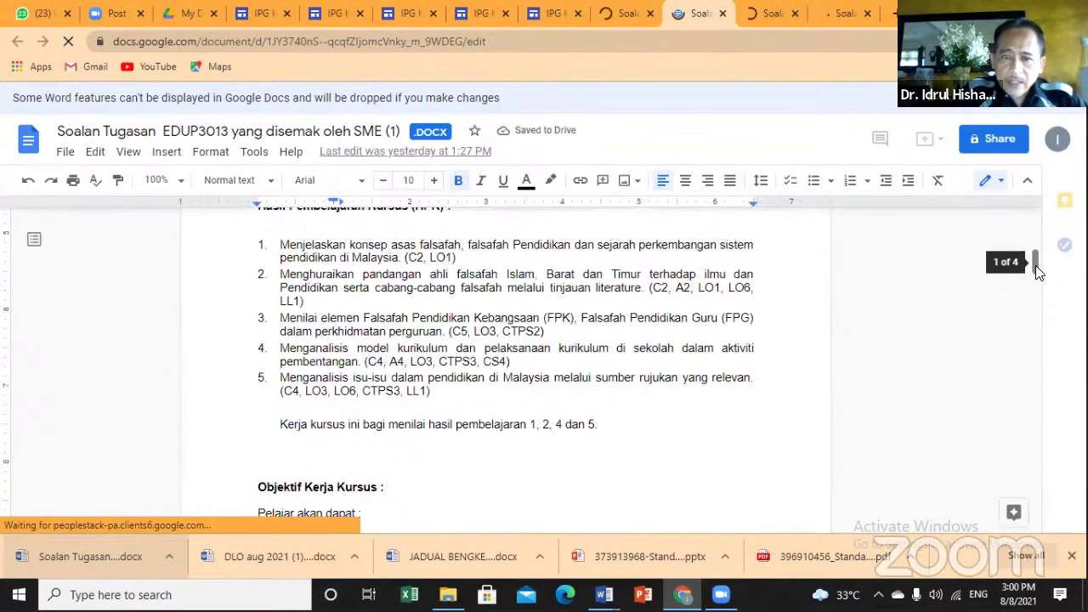
{"action": "scroll", "coordinate": [1040, 300], "scroll_direction": "down", "scroll_amount": 5}
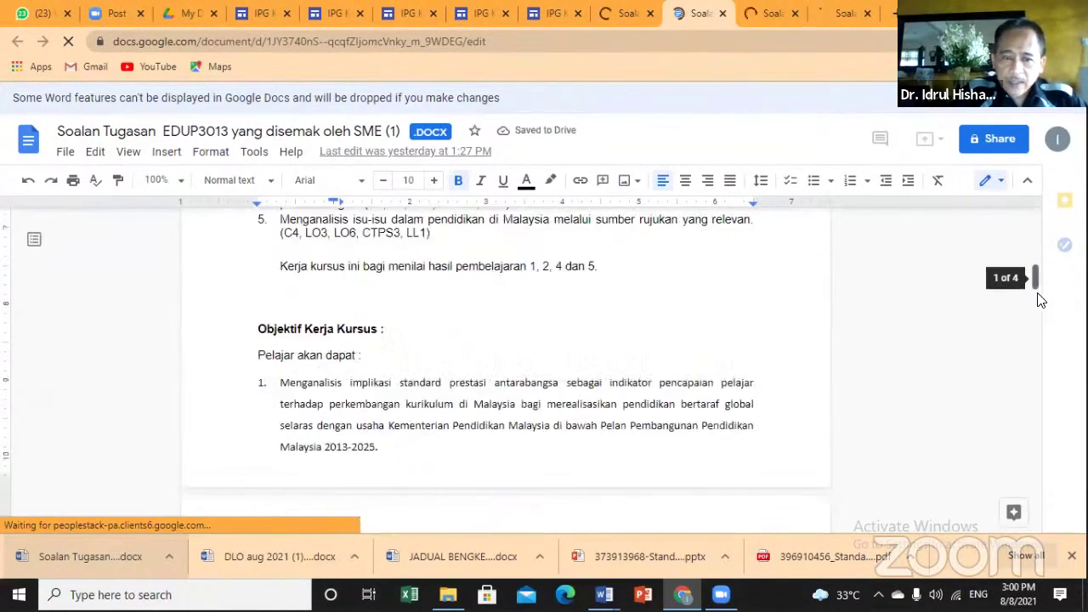
{"action": "scroll", "coordinate": [1035, 325], "scroll_direction": "down", "scroll_amount": 2}
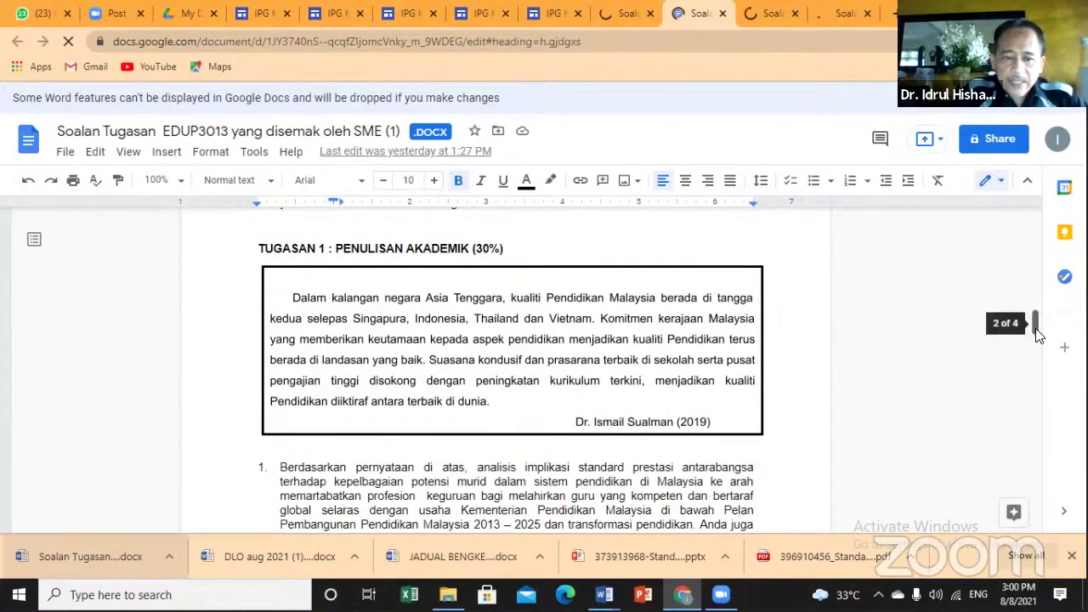
{"action": "scroll", "coordinate": [1037, 345], "scroll_direction": "down", "scroll_amount": 2}
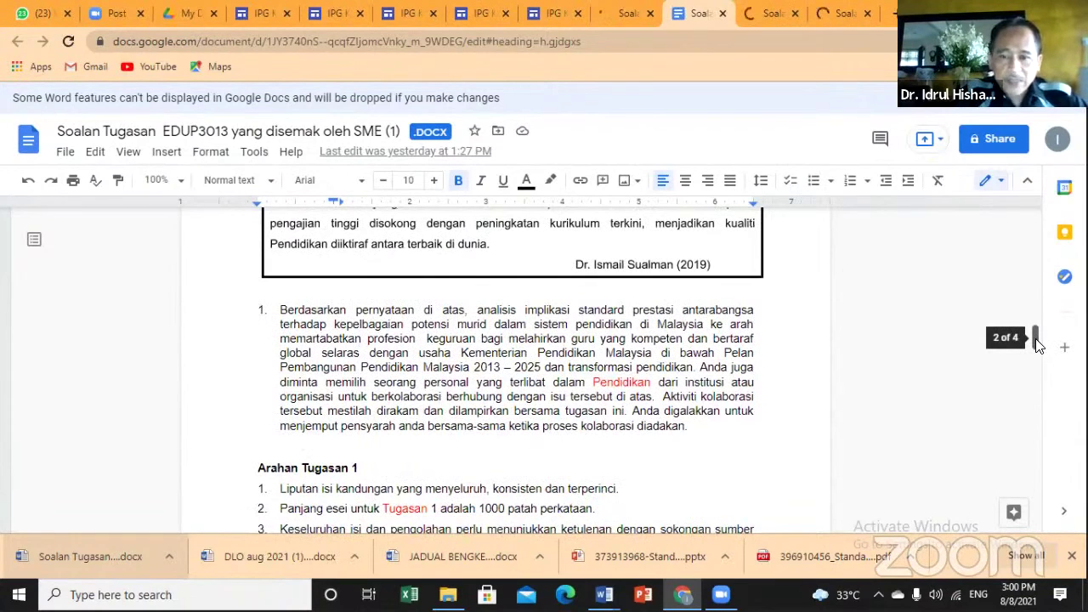
{"action": "scroll", "coordinate": [1037, 342], "scroll_direction": "down", "scroll_amount": 1}
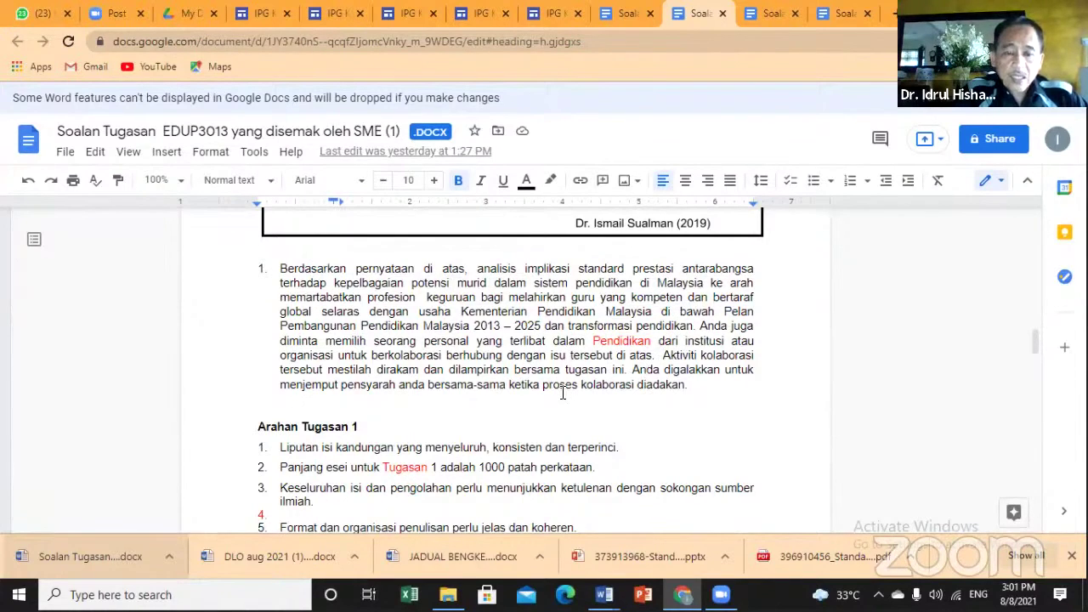
Highlight the end of the Tugasan 1 question about inviting the lecturer to the collaboration, and clear the selection
{"action": "left_click", "coordinate": [694, 384]}
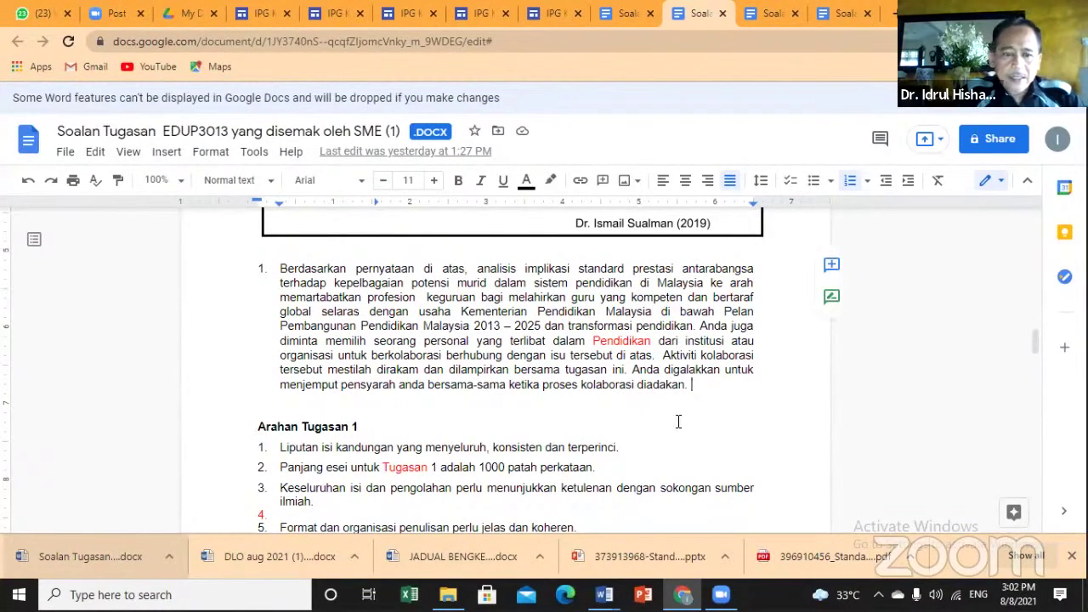
{"action": "double_click", "coordinate": [693, 387]}
{"action": "left_click_drag", "start_coordinate": [738, 354], "coordinate": [667, 367]}
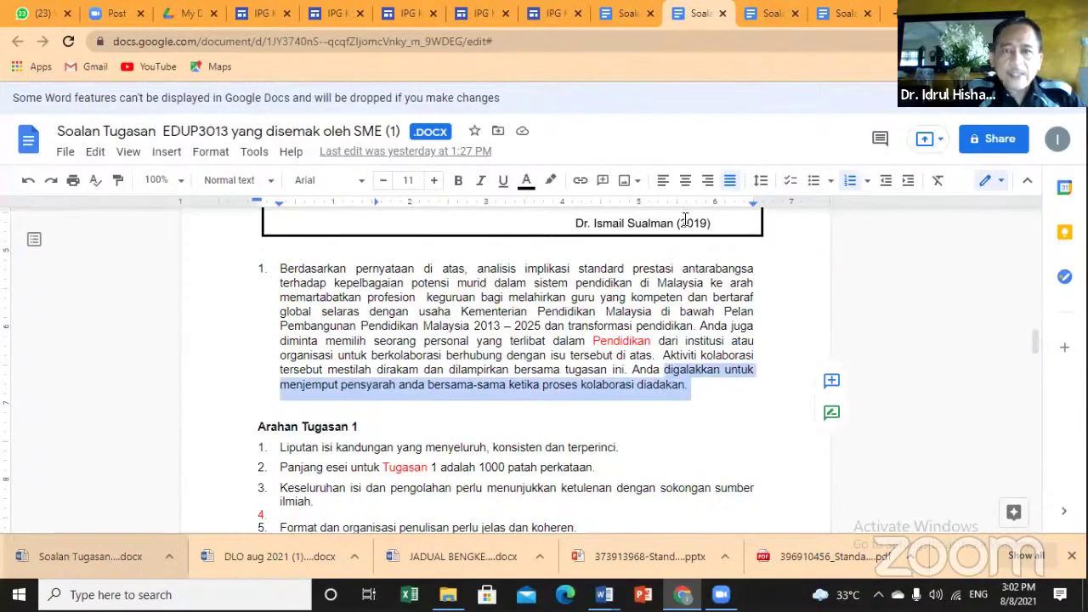
{"action": "left_click", "coordinate": [910, 349]}
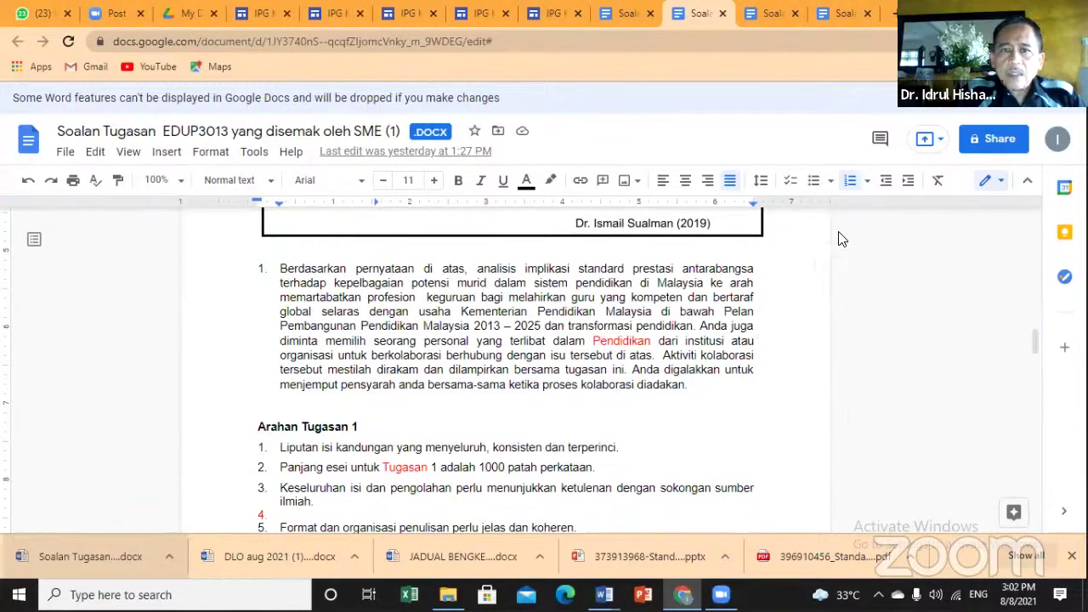
{"action": "left_click", "coordinate": [877, 449]}
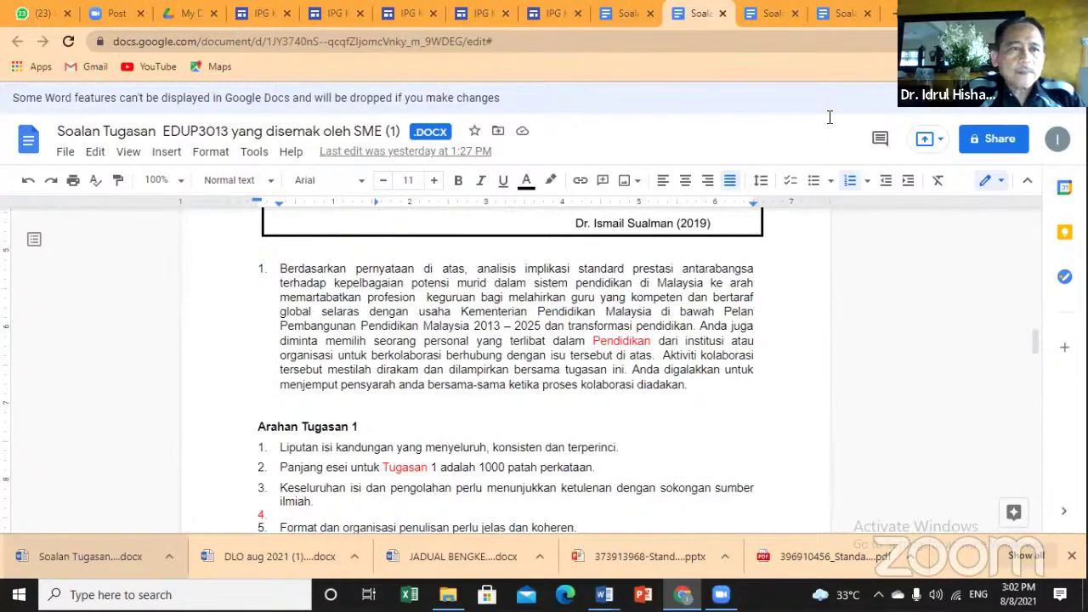
Close the JADUAL BENGKEL DLO document window in Word
{"action": "left_click", "coordinate": [102, 13]}
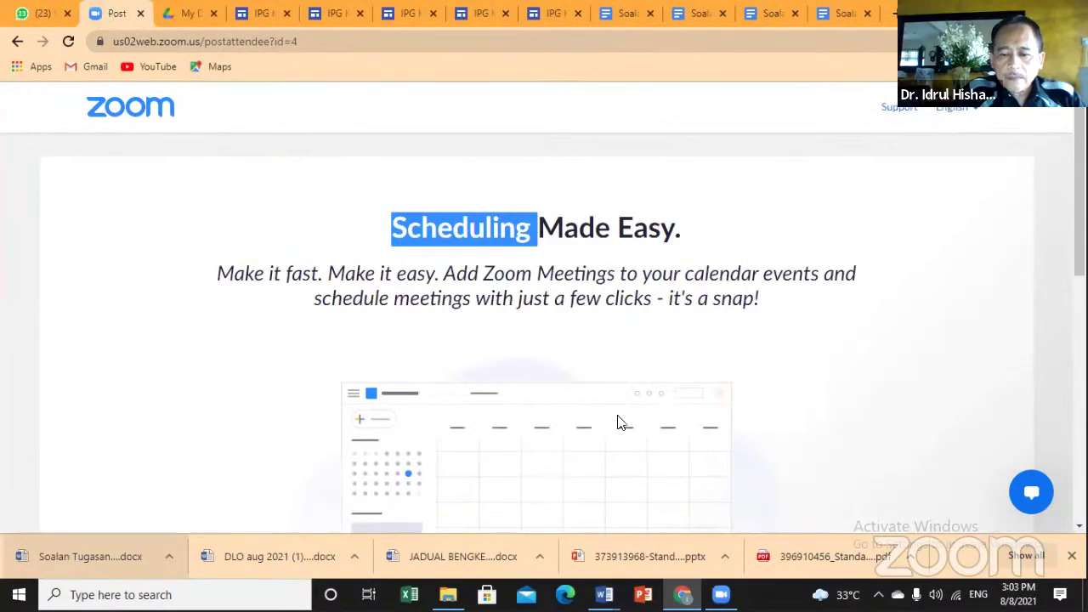
{"action": "left_click", "coordinate": [721, 595]}
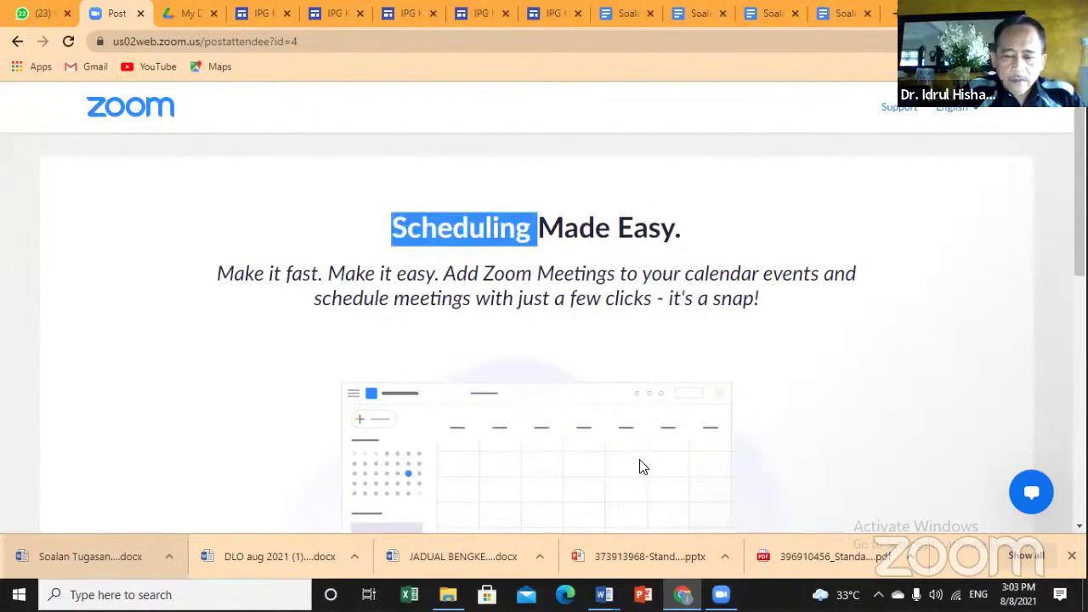
{"action": "left_click", "coordinate": [604, 594]}
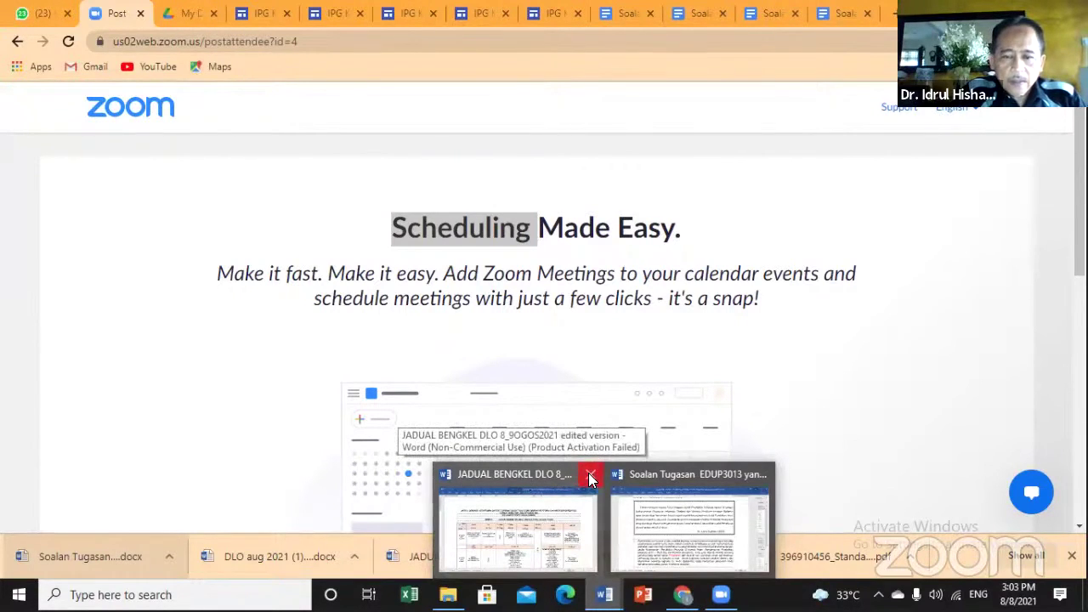
{"action": "left_click", "coordinate": [588, 473]}
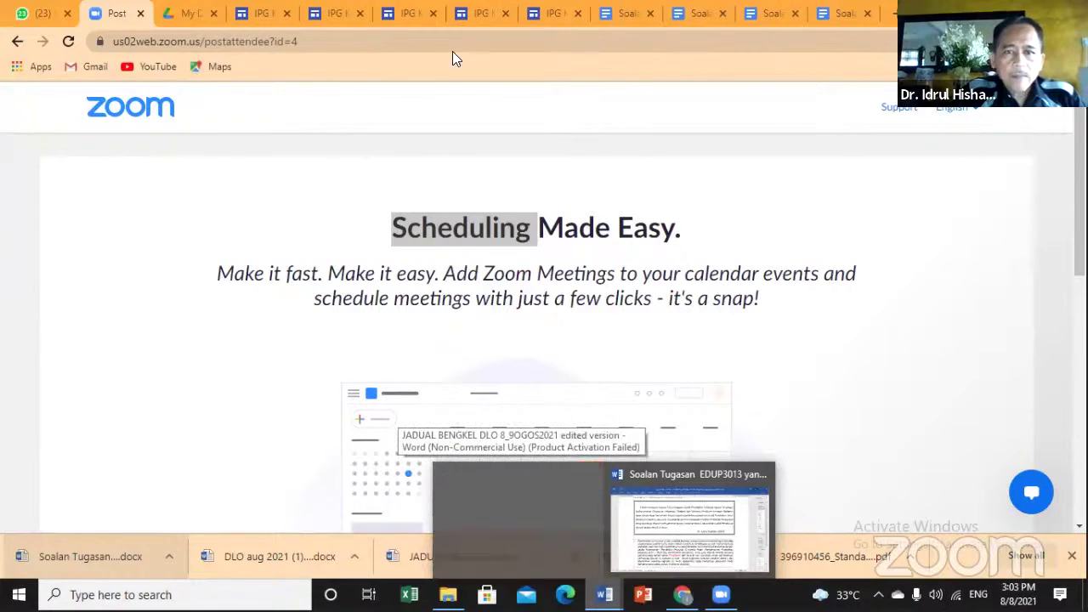
Return to the site's Home page and view the image links from Soalan Kerja Kursus to Koleksi Link Video Temubual
{"action": "left_click", "coordinate": [189, 12]}
{"action": "left_click", "coordinate": [259, 15]}
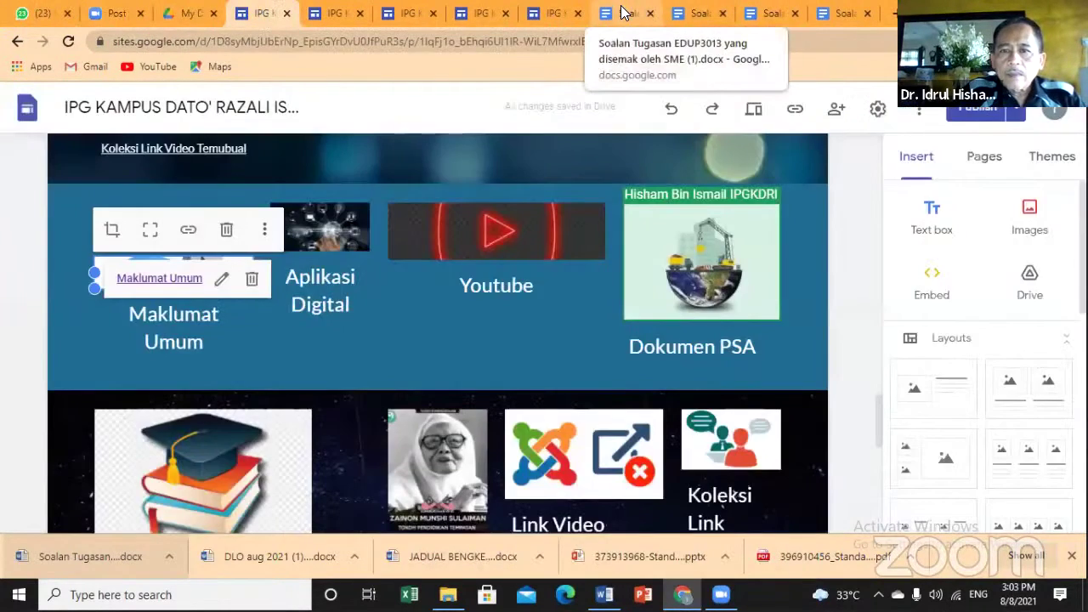
{"action": "left_click", "coordinate": [850, 253]}
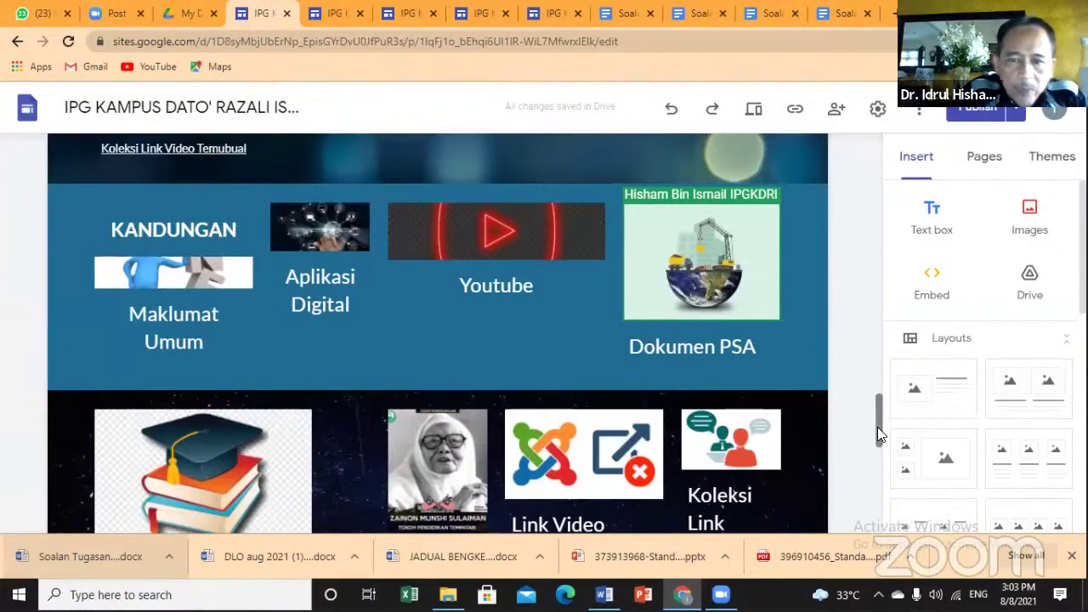
{"action": "left_click_drag", "start_coordinate": [877, 434], "coordinate": [889, 477]}
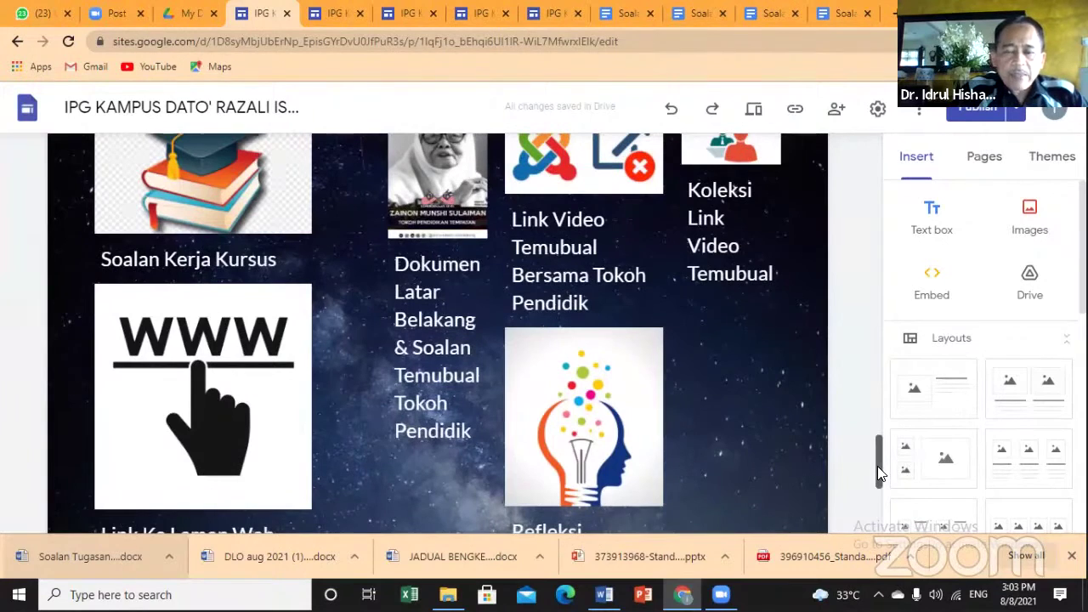
{"action": "scroll", "coordinate": [878, 468], "scroll_direction": "up", "scroll_amount": 1}
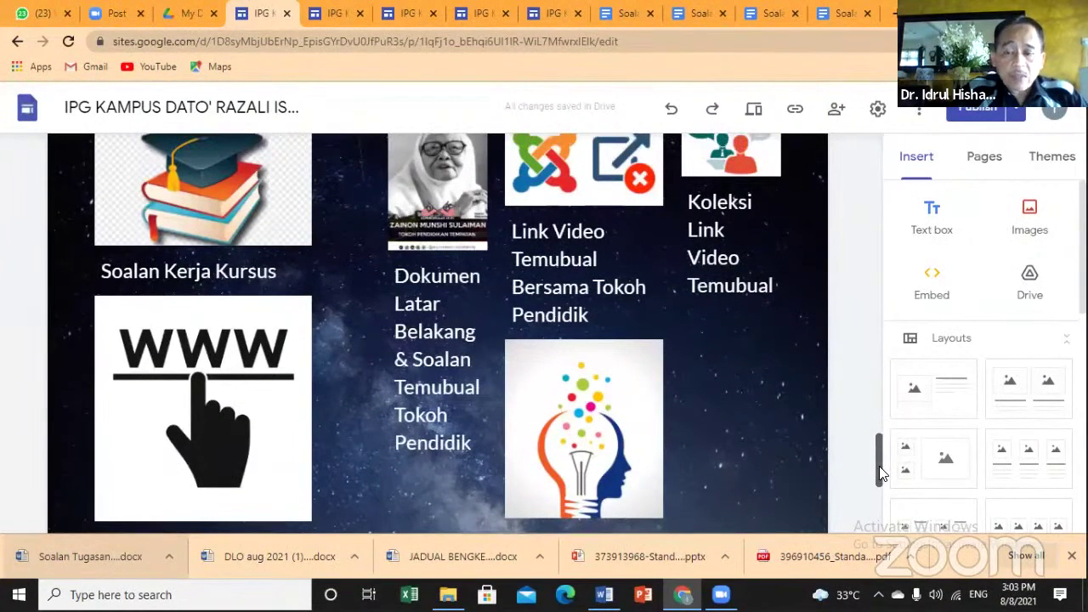
{"action": "left_click_drag", "start_coordinate": [881, 475], "coordinate": [884, 467]}
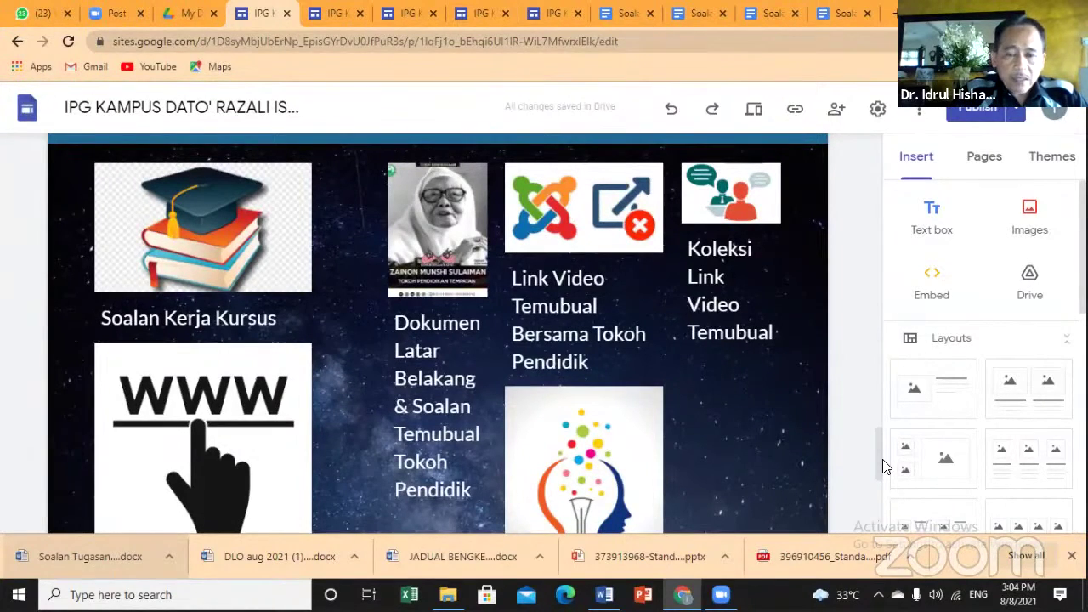
Open the background documents and interview questions page through the link attached to the portrait image above Dokumen Latar Belakang
{"action": "left_click", "coordinate": [448, 268]}
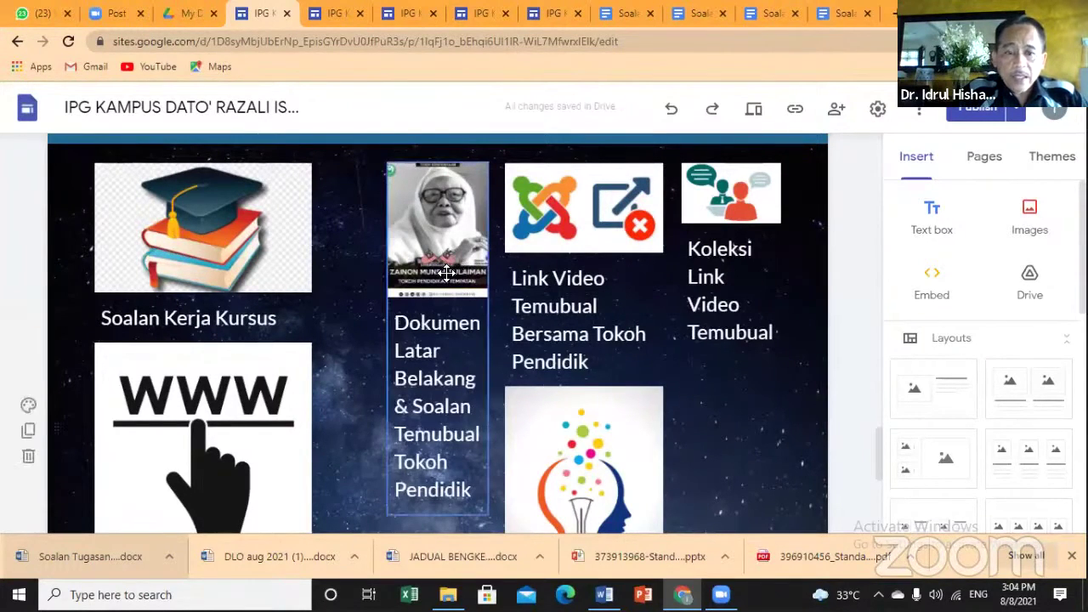
{"action": "double_click", "coordinate": [449, 270]}
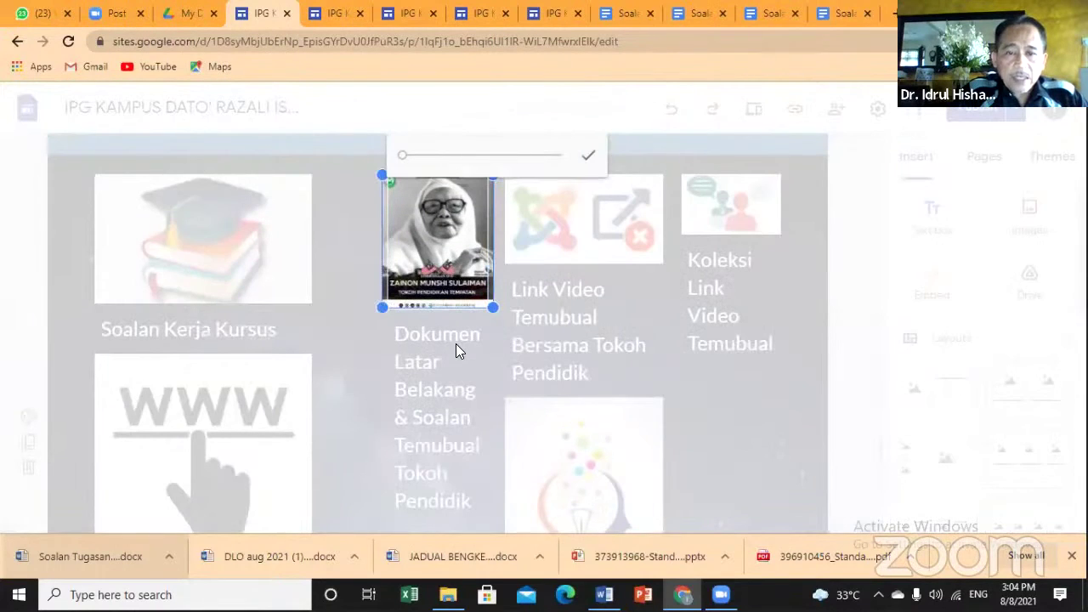
{"action": "left_click", "coordinate": [633, 160]}
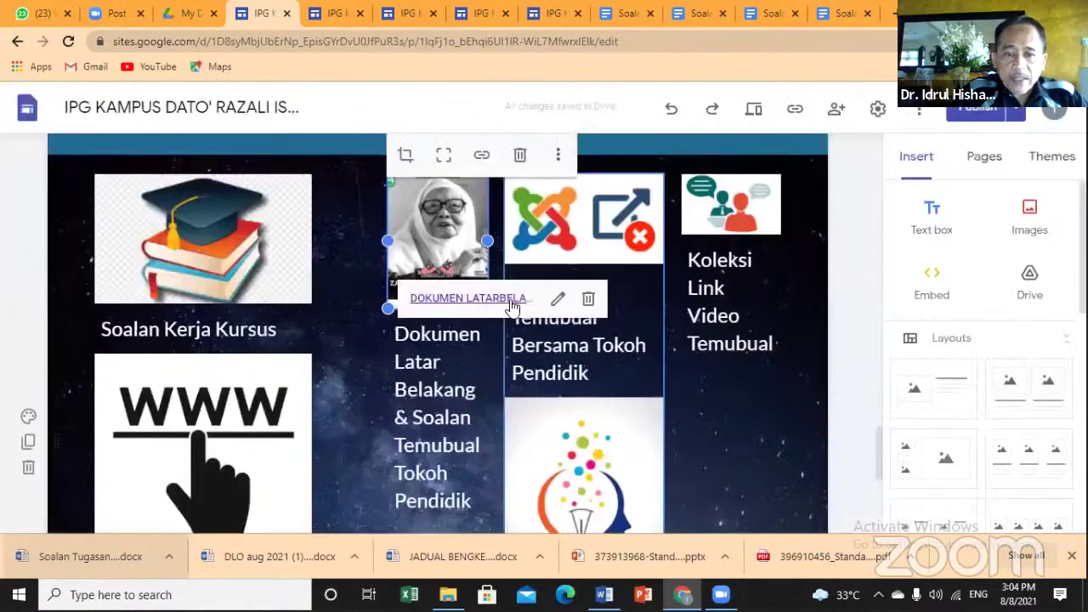
{"action": "left_click", "coordinate": [463, 299]}
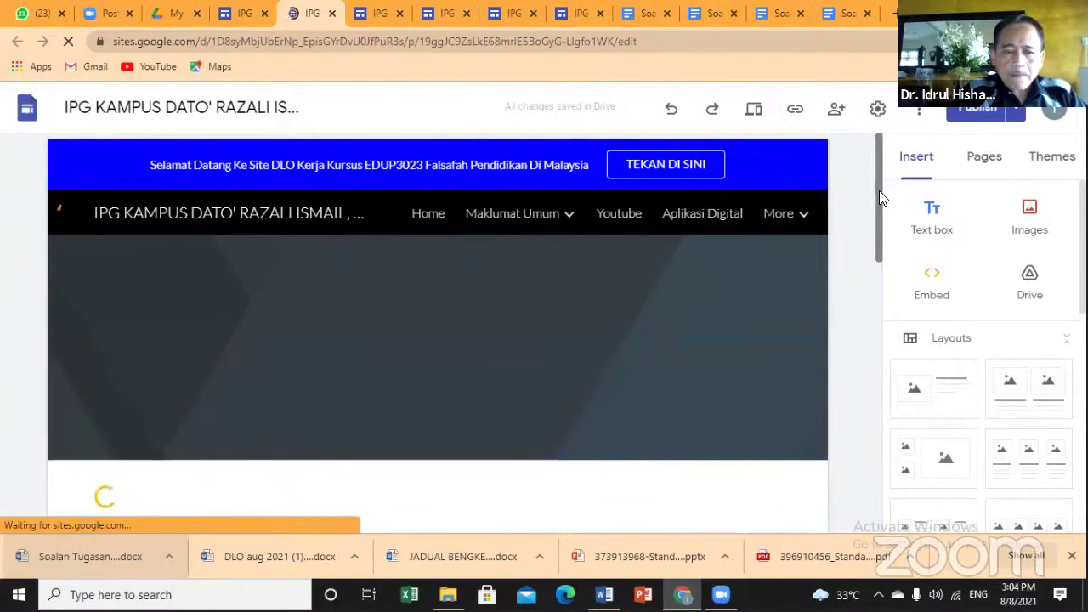
Review the Dokumen Latarbelakang & Soalan Temubual Tokoh Pendidik page, from the PAI 3 and PAI 4 topic list to the final KUMPULAN 5 heading
{"action": "scroll", "coordinate": [878, 204], "scroll_direction": "down", "scroll_amount": 1}
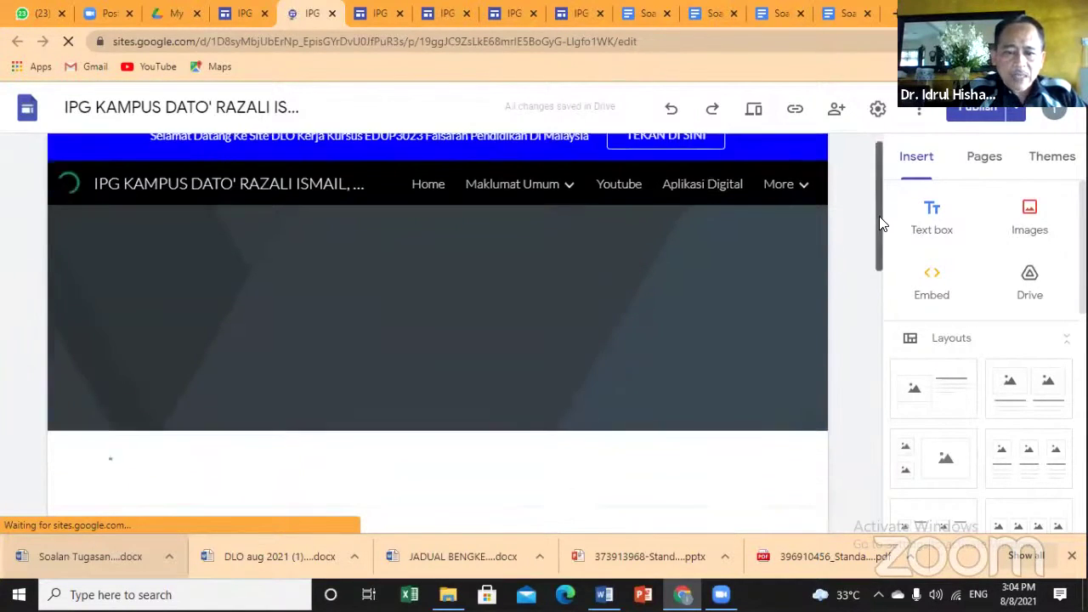
{"action": "scroll", "coordinate": [878, 229], "scroll_direction": "down", "scroll_amount": 1}
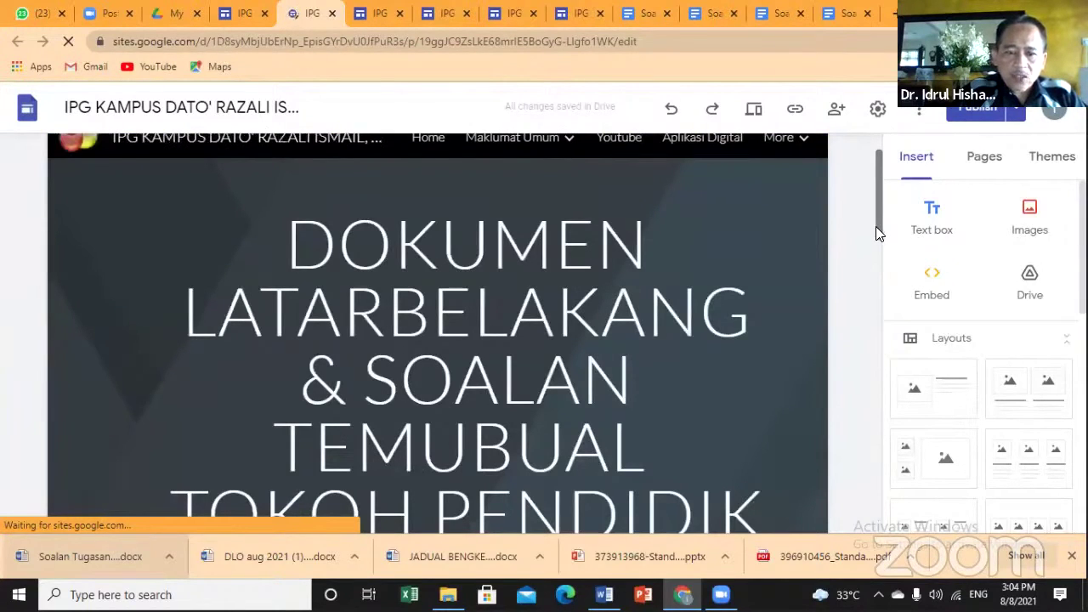
{"action": "scroll", "coordinate": [878, 250], "scroll_direction": "down", "scroll_amount": 3}
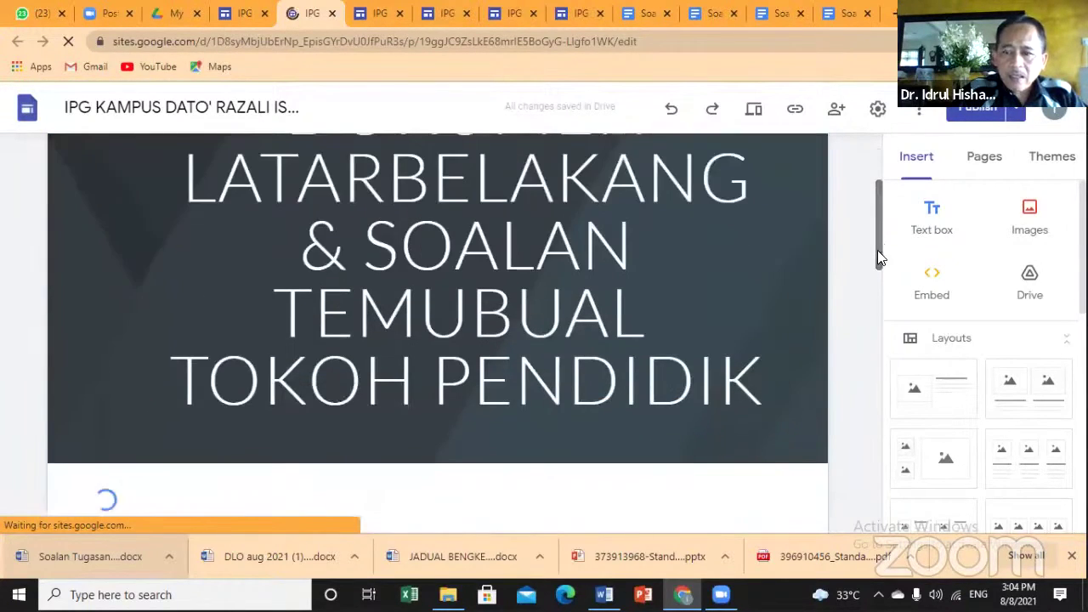
{"action": "scroll", "coordinate": [882, 295], "scroll_direction": "down", "scroll_amount": 6}
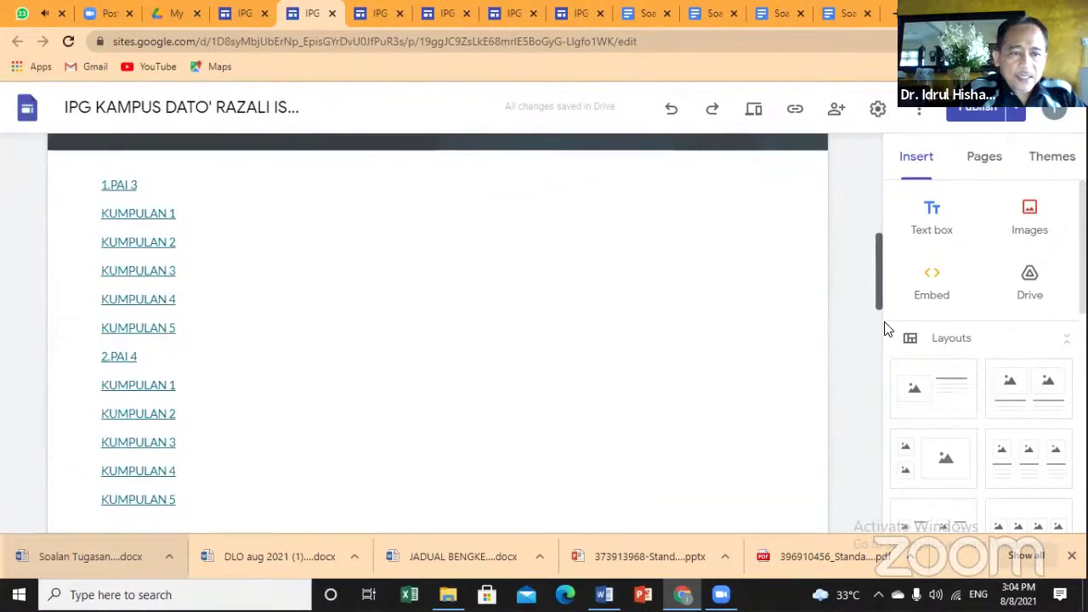
{"action": "left_click_drag", "start_coordinate": [877, 262], "coordinate": [882, 292]}
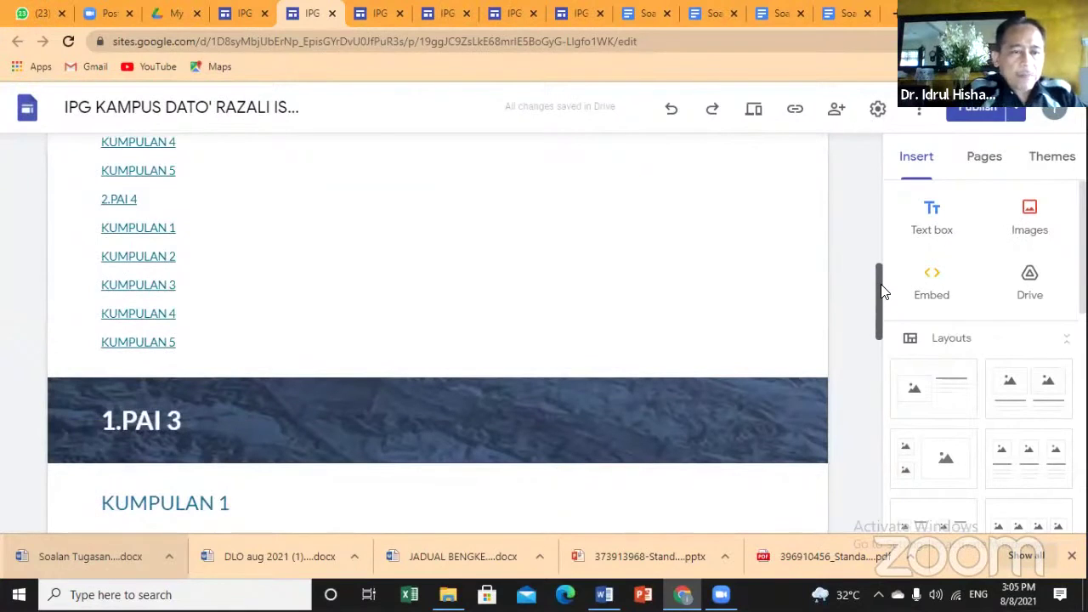
{"action": "left_click_drag", "start_coordinate": [882, 301], "coordinate": [897, 453]}
{"action": "scroll", "coordinate": [424, 416], "scroll_direction": "down", "scroll_amount": 1}
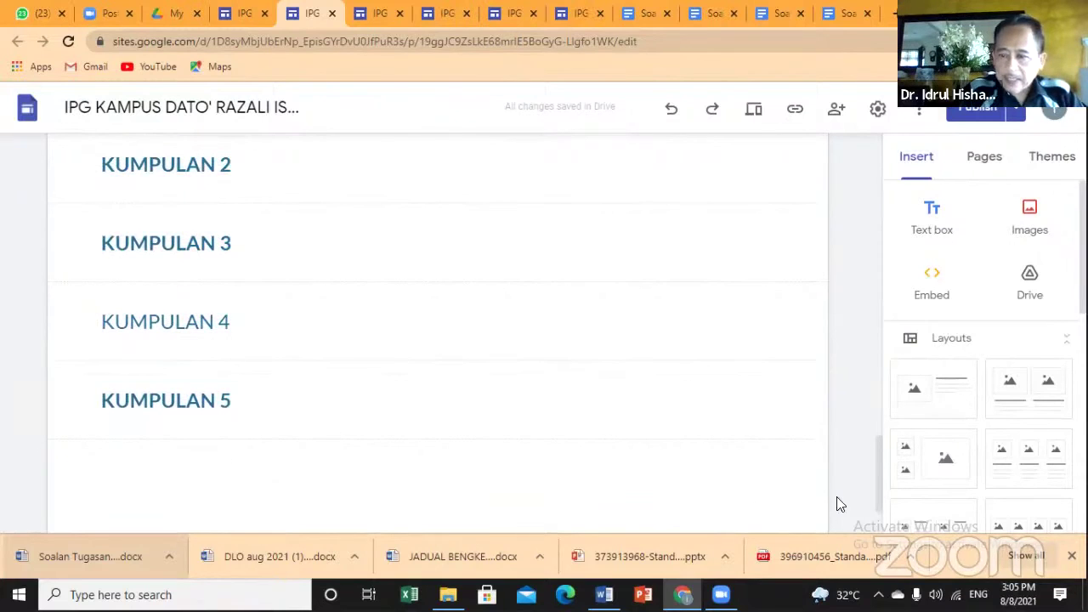
Open the Link Video Temubual Bersama Tokoh page from the site navigation and review its PAI 3 and KUMPULAN 1 to 5 headings
{"action": "left_click_drag", "start_coordinate": [880, 489], "coordinate": [866, 201]}
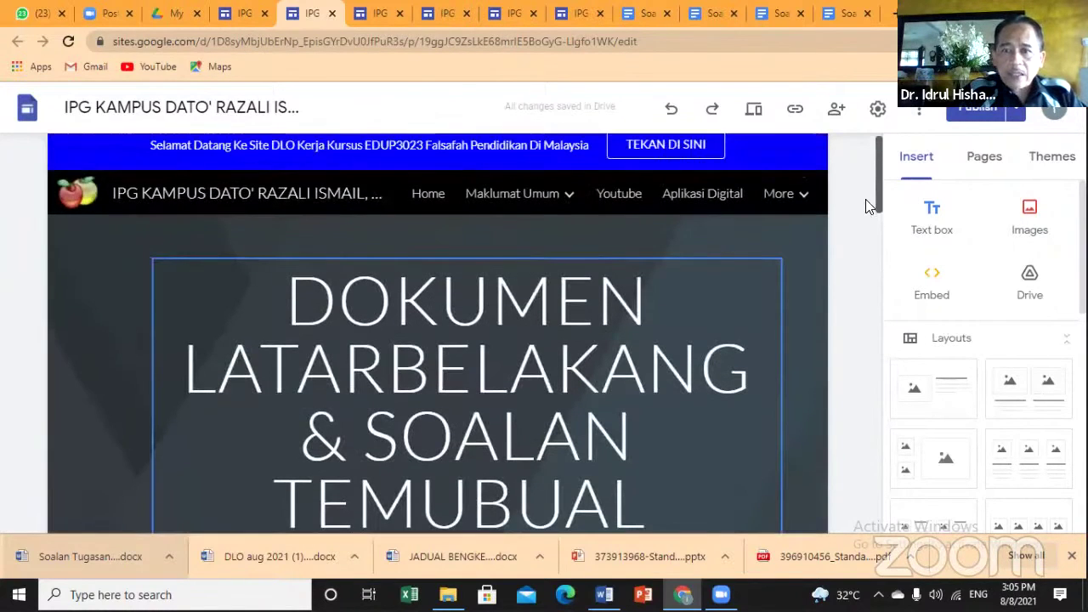
{"action": "mouse_move", "coordinate": [779, 198]}
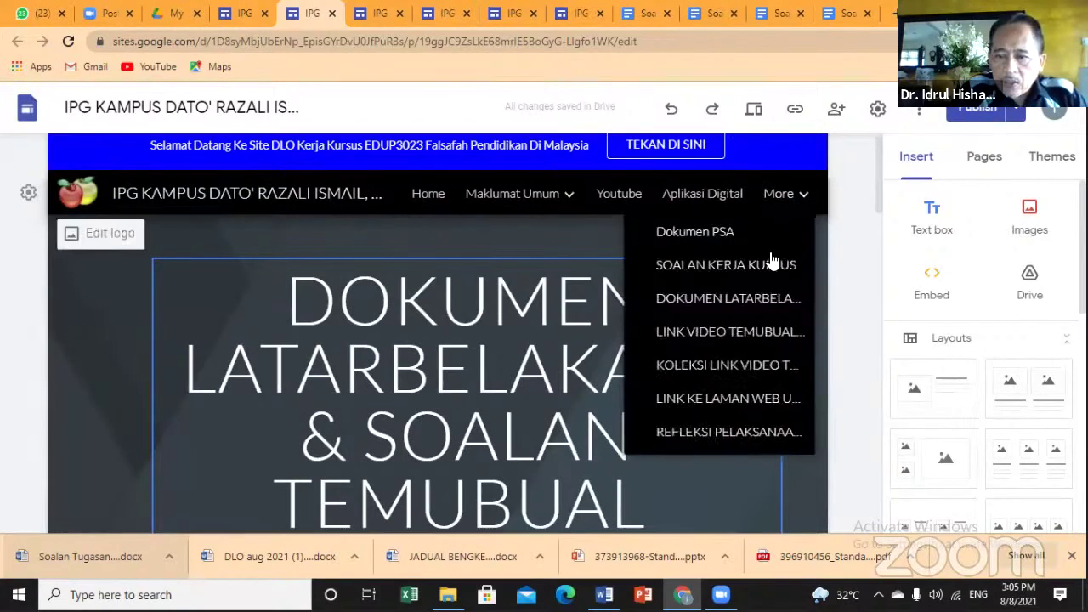
{"action": "left_click", "coordinate": [738, 338]}
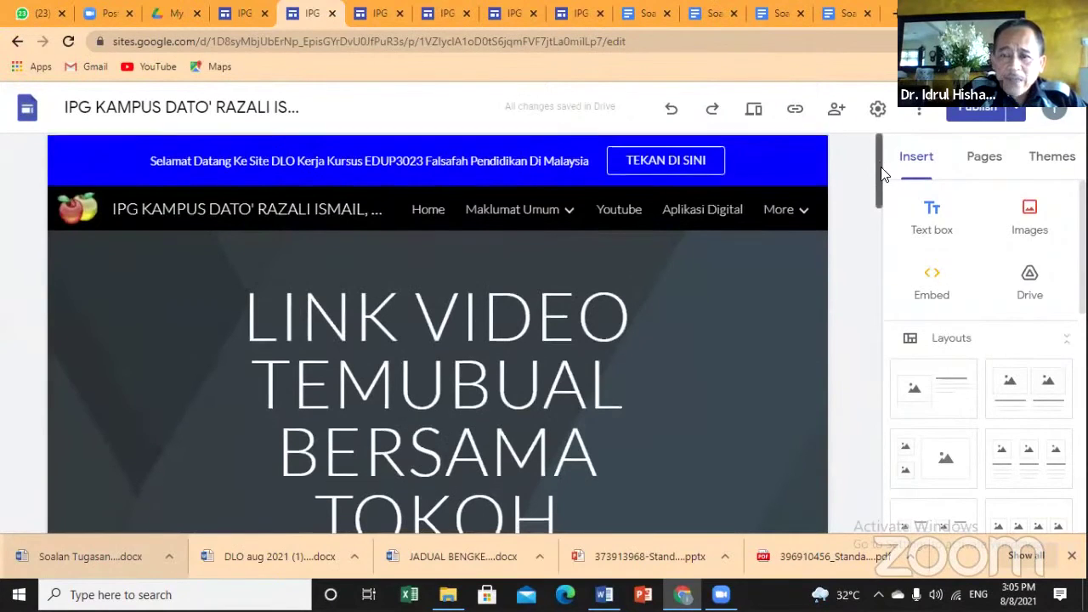
{"action": "left_click_drag", "start_coordinate": [877, 158], "coordinate": [890, 359]}
{"action": "left_click", "coordinate": [376, 183]}
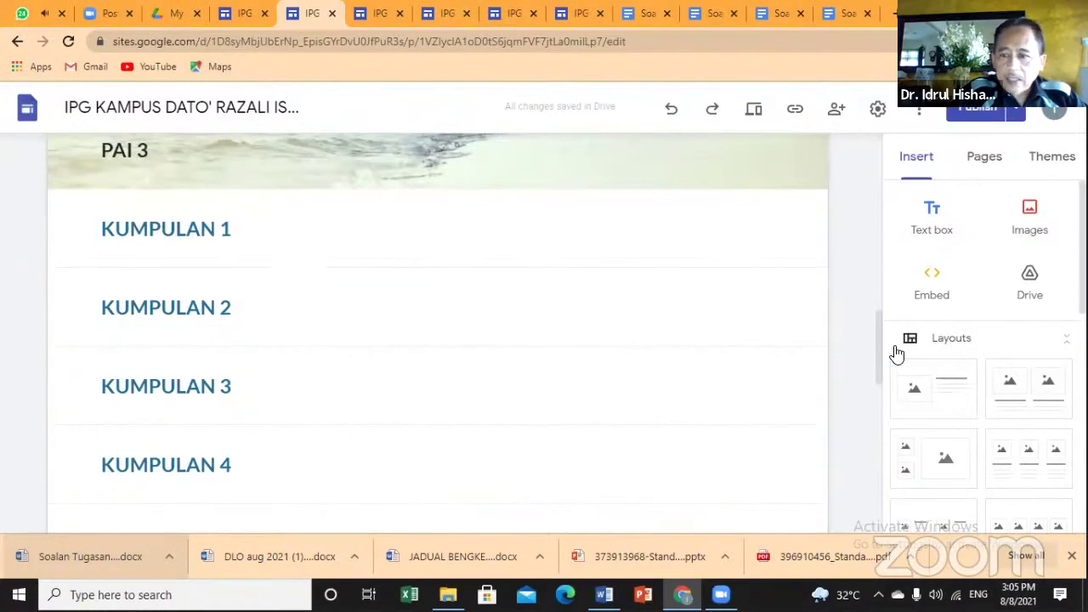
{"action": "scroll", "coordinate": [881, 398], "scroll_direction": "down", "scroll_amount": 1}
{"action": "scroll", "coordinate": [881, 398], "scroll_direction": "down", "scroll_amount": 5}
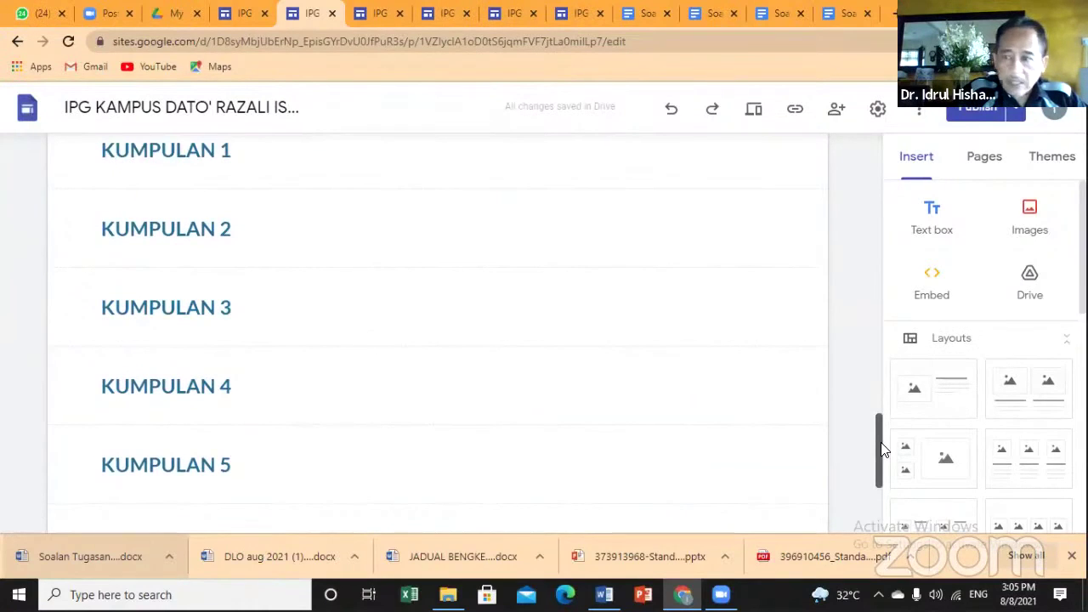
Open the Koleksi Link Video Temuramah page from the site navigation and review it down to the PAI 3 and PAI 4 headings
{"action": "left_click_drag", "start_coordinate": [881, 450], "coordinate": [857, 102]}
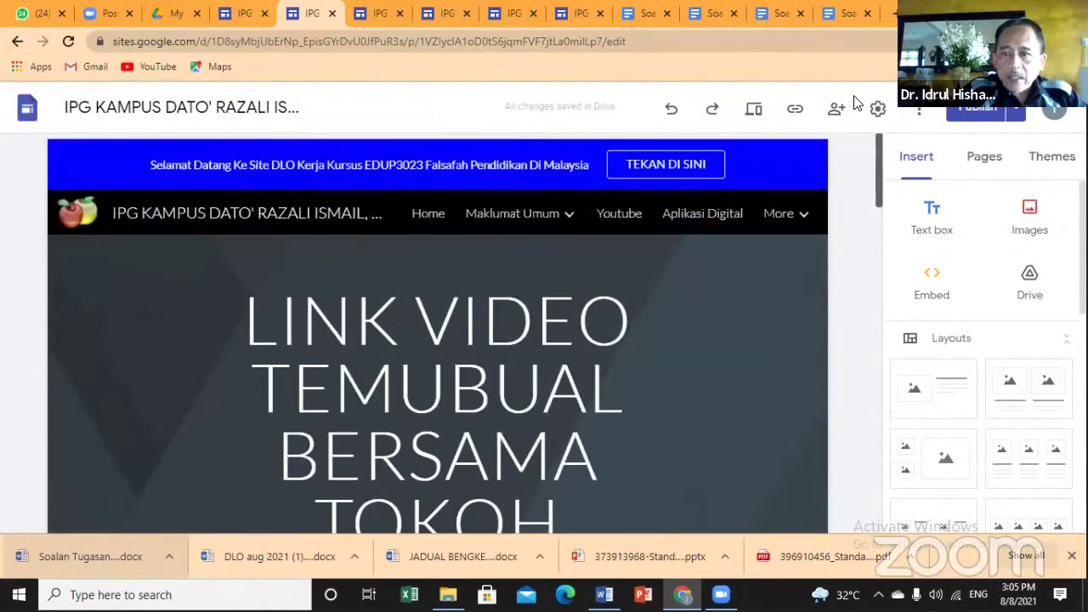
{"action": "mouse_move", "coordinate": [780, 215]}
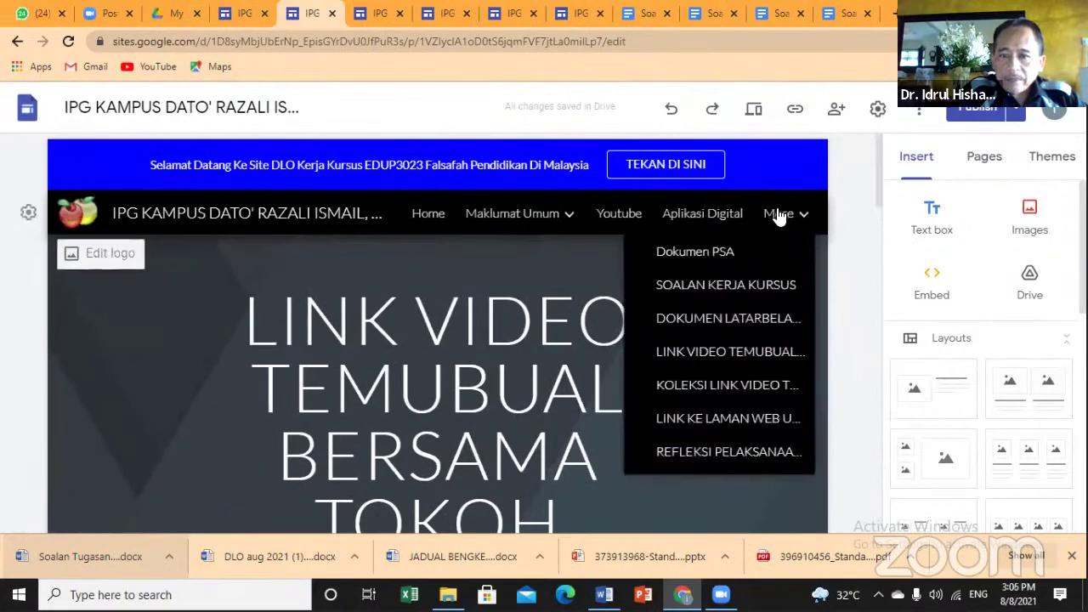
{"action": "left_click", "coordinate": [735, 387]}
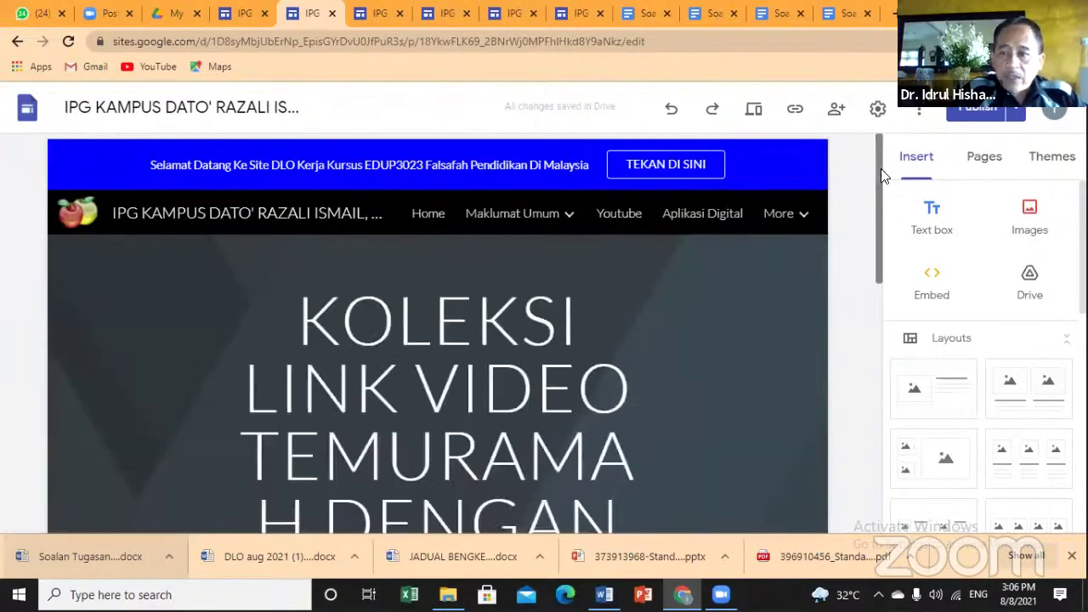
{"action": "left_click_drag", "start_coordinate": [875, 175], "coordinate": [884, 428]}
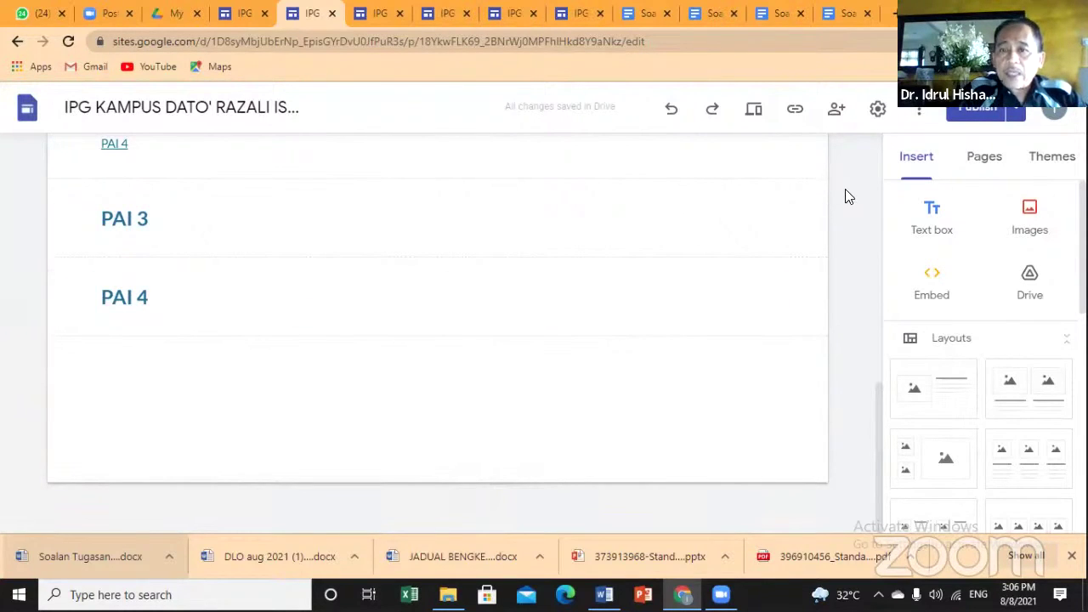
Open the Link Ke Laman Web Unit page from the site navigation and review it down to the PAI 3 and PAI 4 headings
{"action": "left_click_drag", "start_coordinate": [879, 389], "coordinate": [865, 121]}
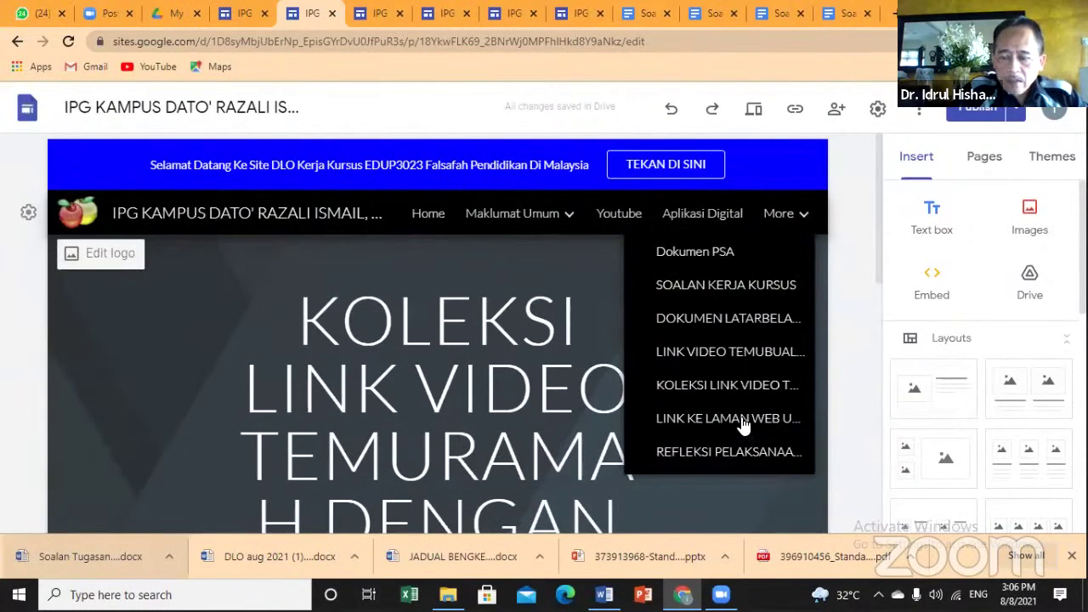
{"action": "left_click", "coordinate": [743, 425]}
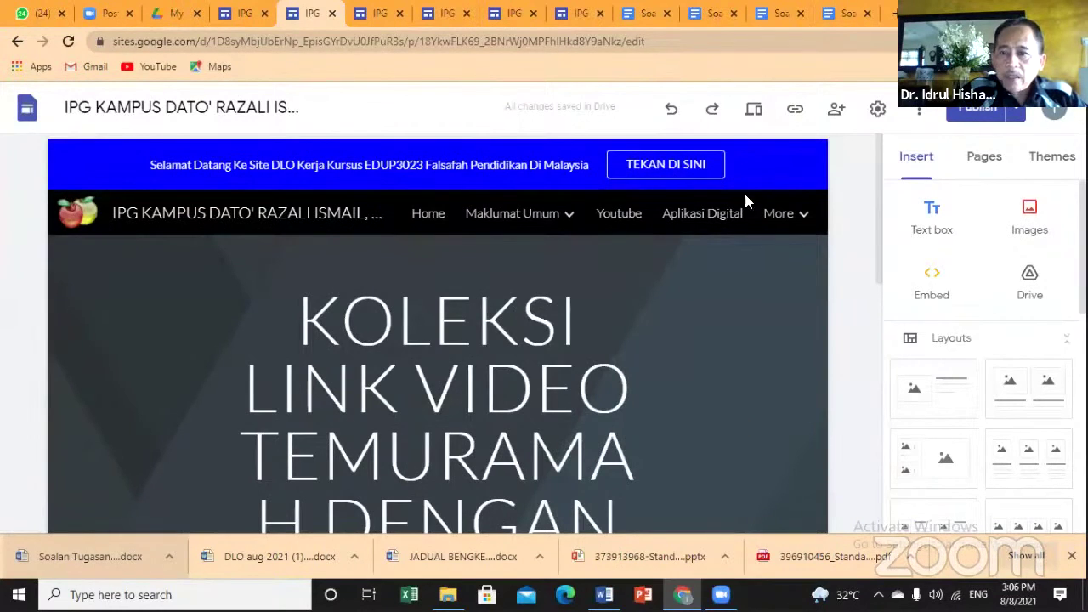
{"action": "mouse_move", "coordinate": [776, 218]}
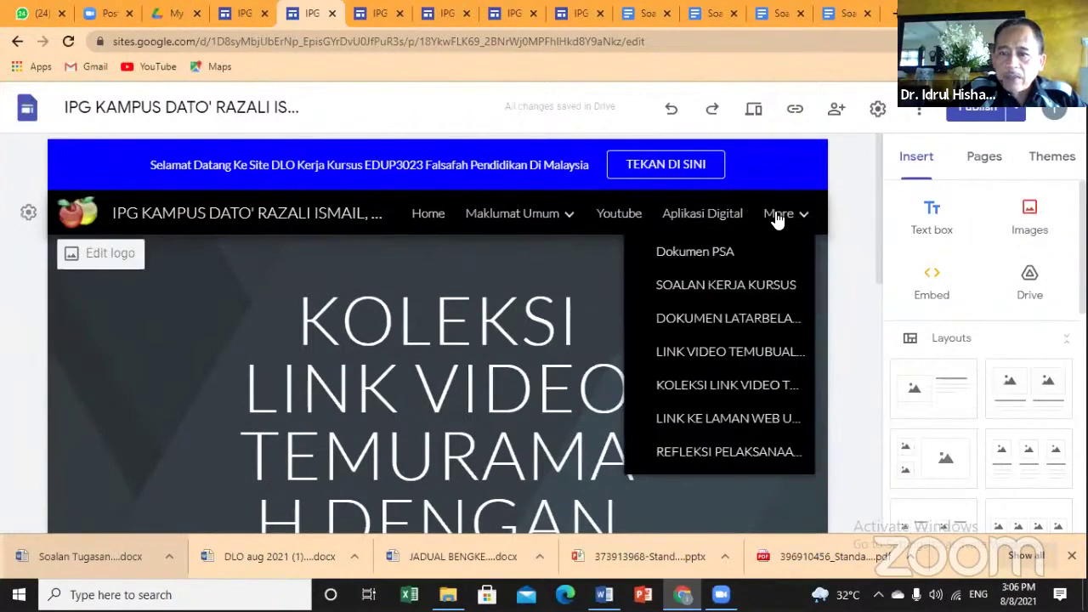
{"action": "left_click", "coordinate": [745, 419]}
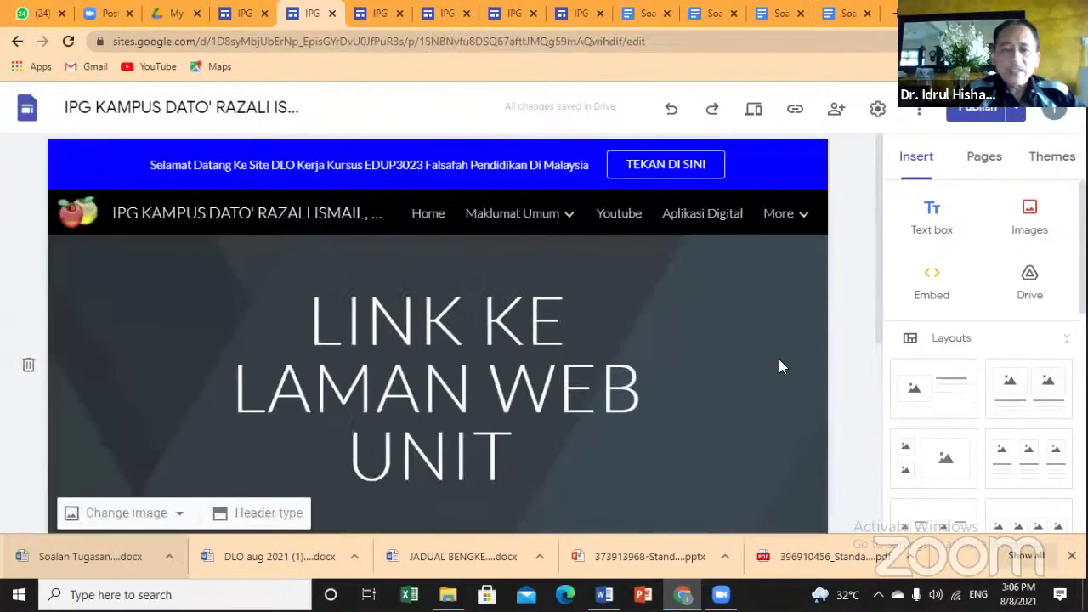
{"action": "left_click_drag", "start_coordinate": [879, 170], "coordinate": [898, 413]}
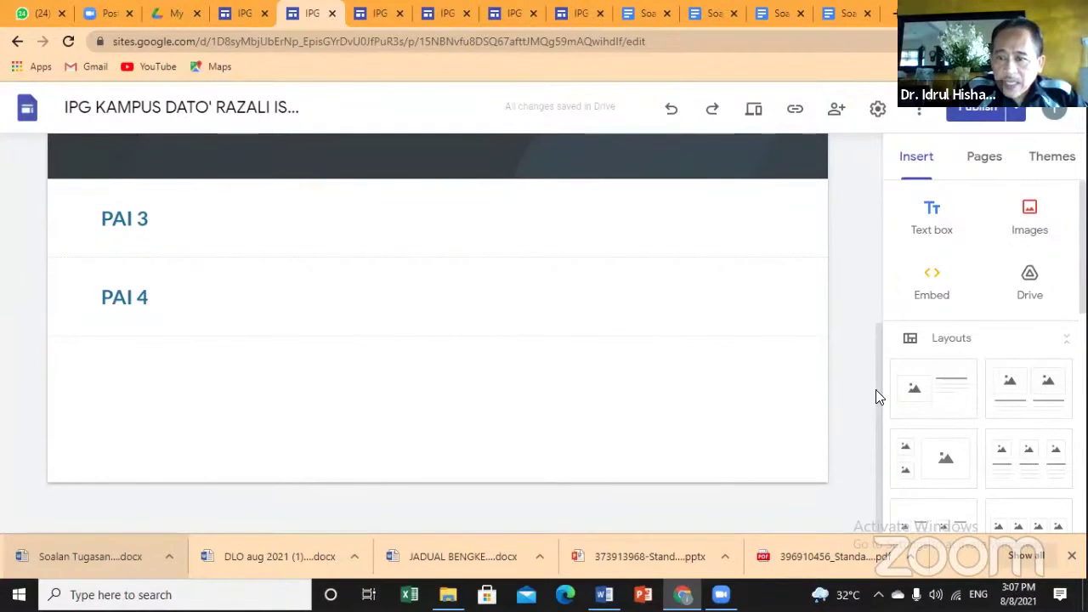
Try to open the Refleksi Pelaksanaan page from the site's navigation
{"action": "scroll", "coordinate": [884, 223], "scroll_direction": "up", "scroll_amount": 10}
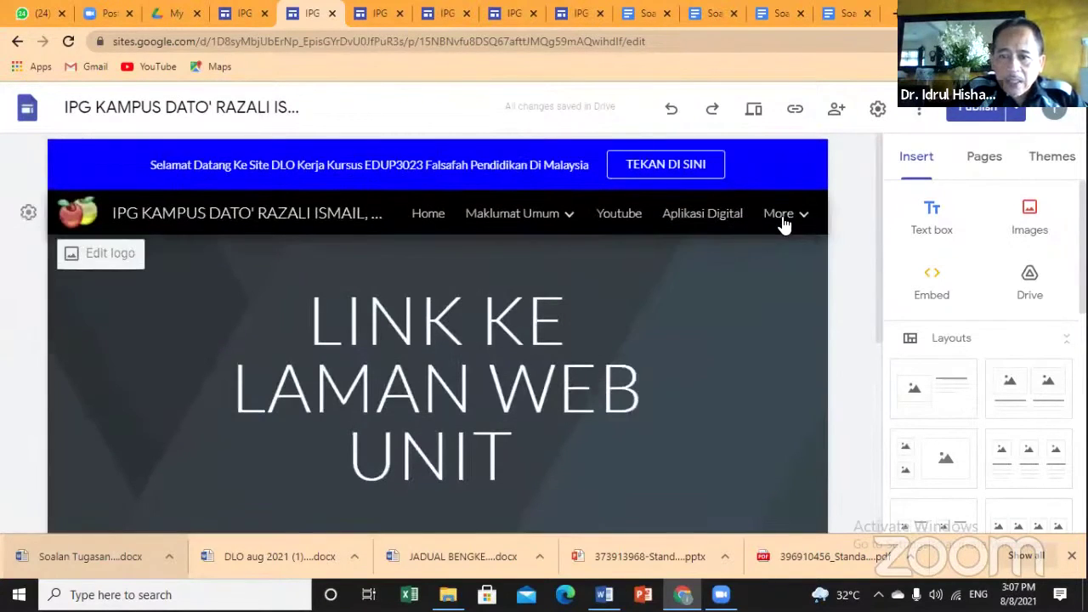
{"action": "mouse_move", "coordinate": [783, 223]}
{"action": "left_click", "coordinate": [759, 457]}
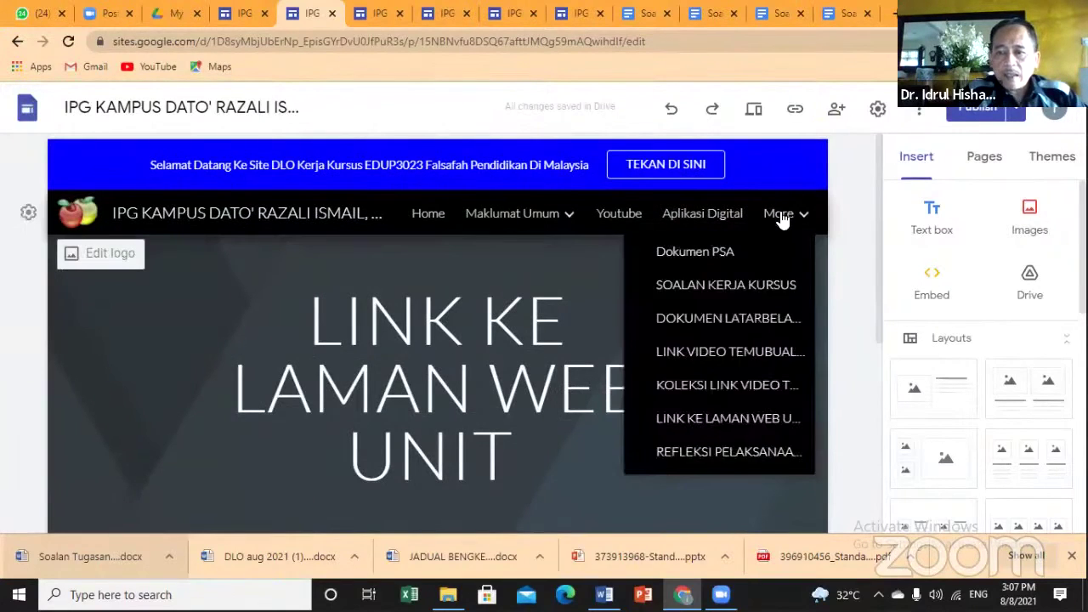
{"action": "left_click", "coordinate": [782, 218]}
{"action": "double_click", "coordinate": [717, 456]}
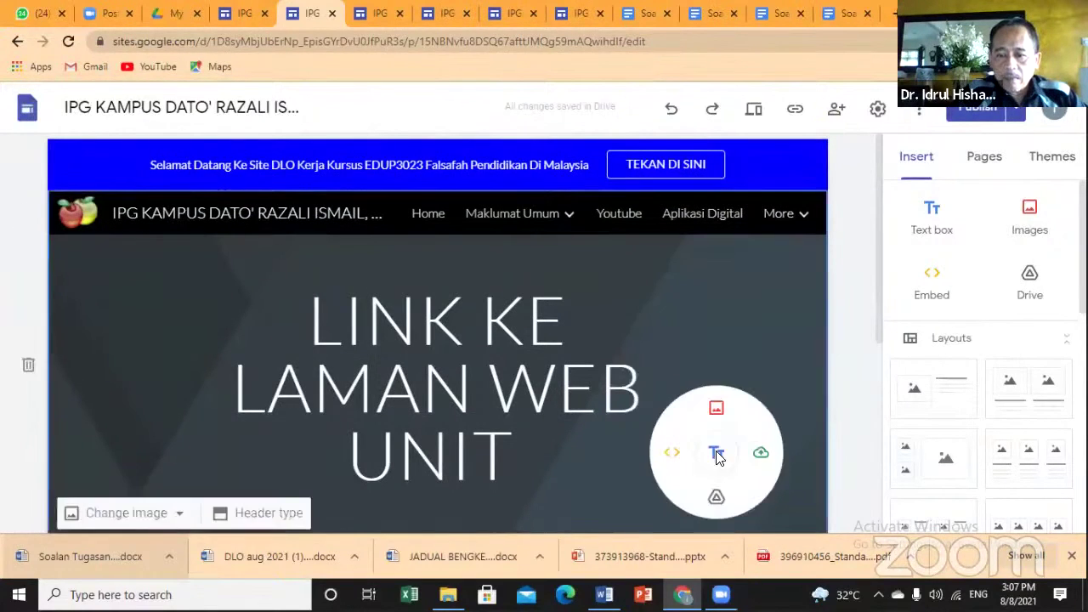
{"action": "left_click", "coordinate": [778, 218]}
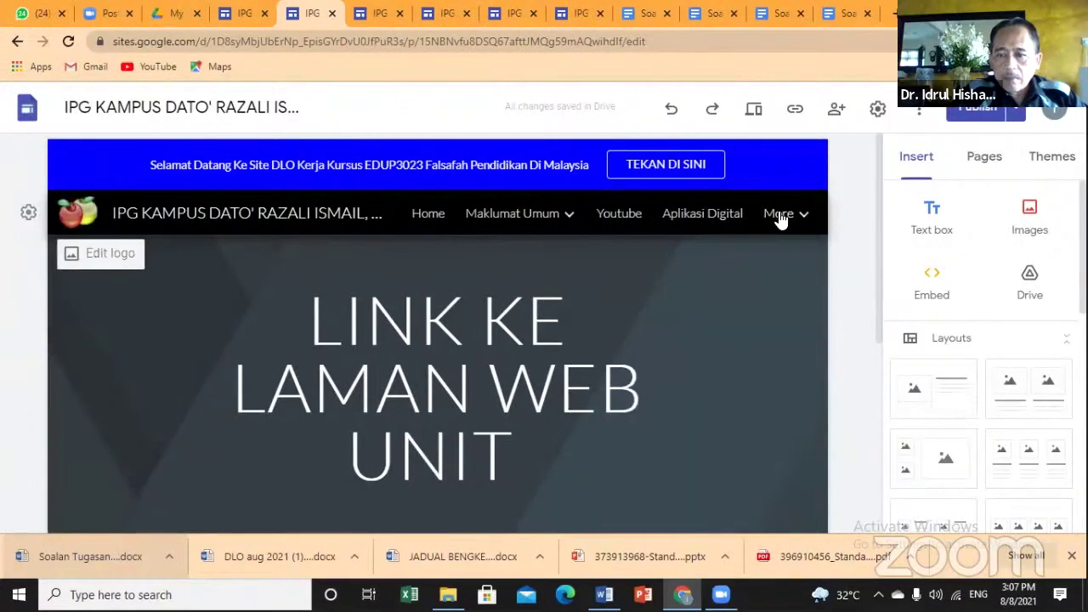
{"action": "left_click", "coordinate": [720, 451]}
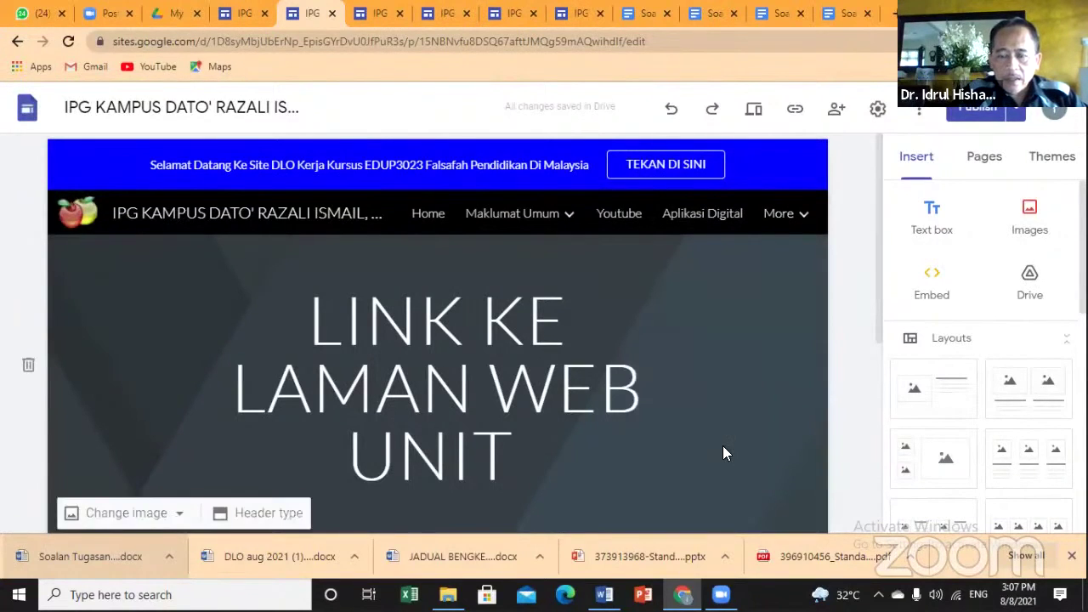
{"action": "left_click", "coordinate": [785, 213]}
{"action": "double_click", "coordinate": [780, 216]}
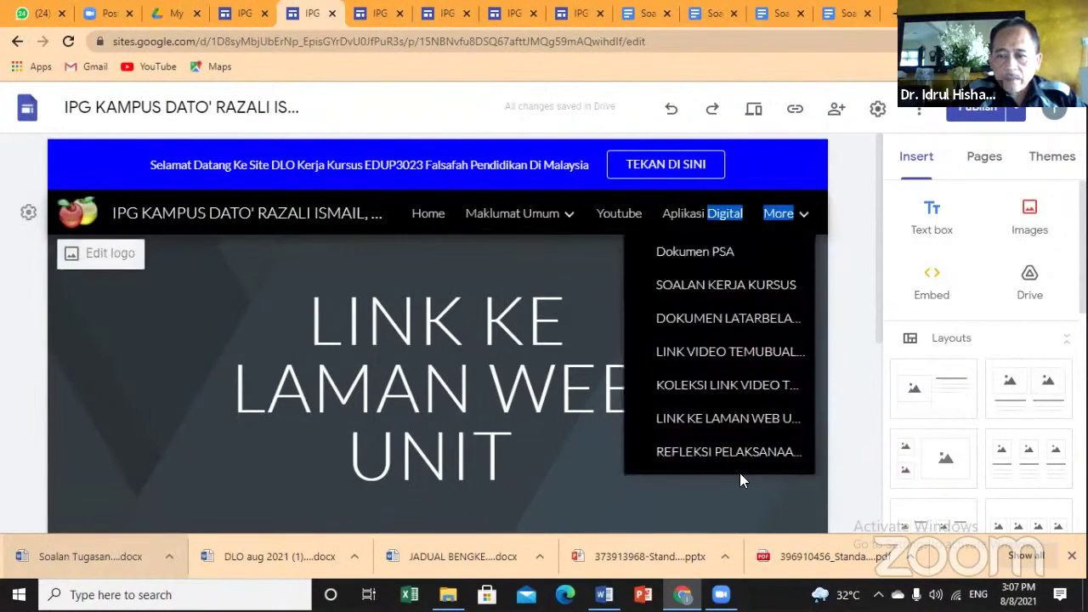
{"action": "double_click", "coordinate": [746, 457]}
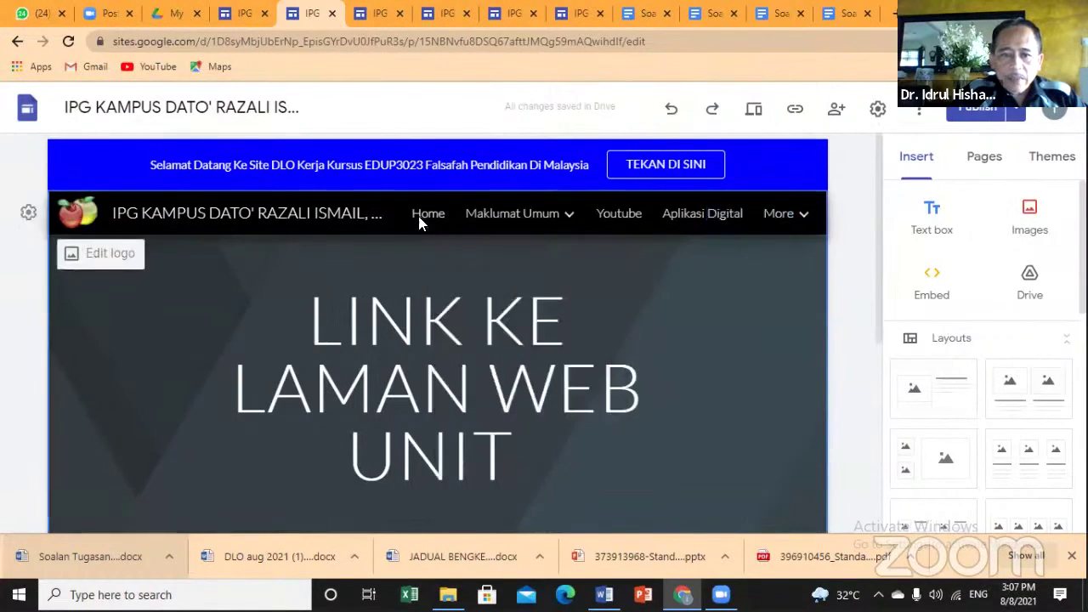
Return to the site's Home page and find the image above the Refleksi Pelaksanaan NPDL - KPPB EDUP3103 caption
{"action": "left_click", "coordinate": [422, 217]}
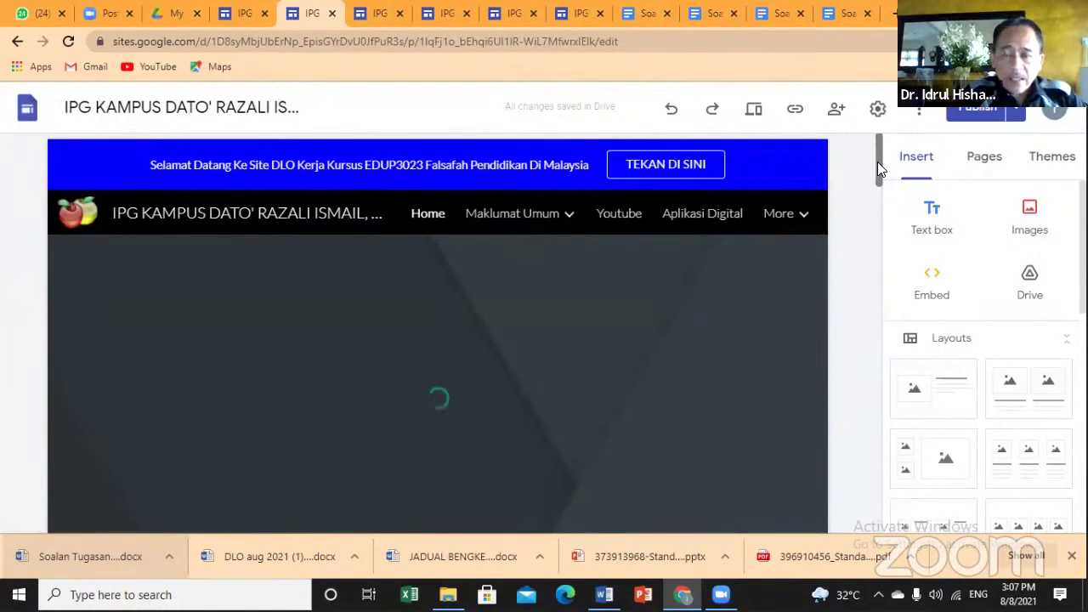
{"action": "scroll", "coordinate": [879, 167], "scroll_direction": "down", "scroll_amount": 3}
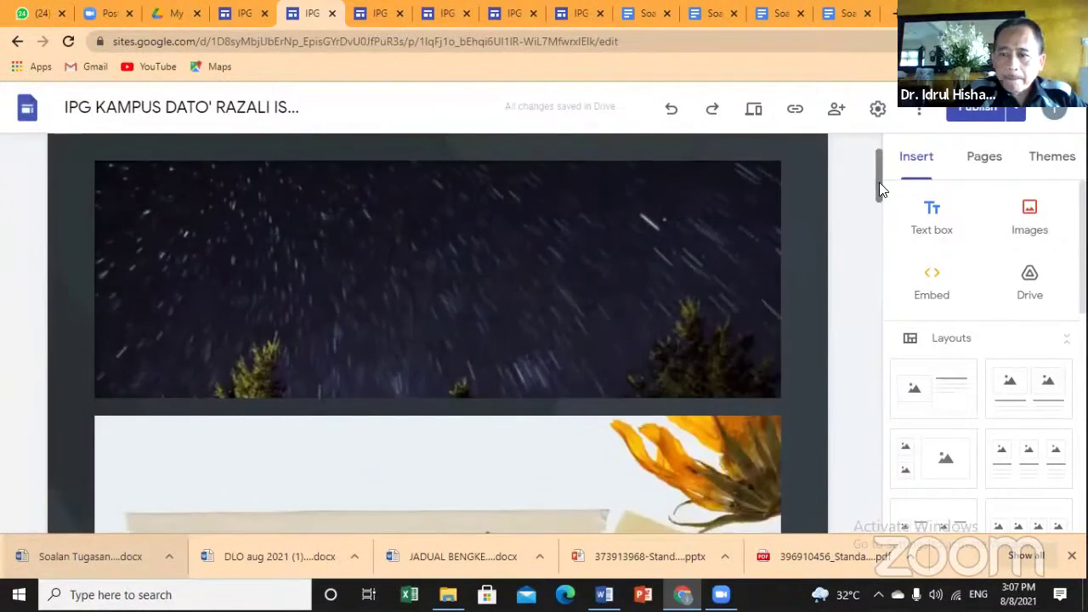
{"action": "left_click_drag", "start_coordinate": [878, 182], "coordinate": [893, 498]}
{"action": "scroll", "coordinate": [593, 369], "scroll_direction": "up", "scroll_amount": 2}
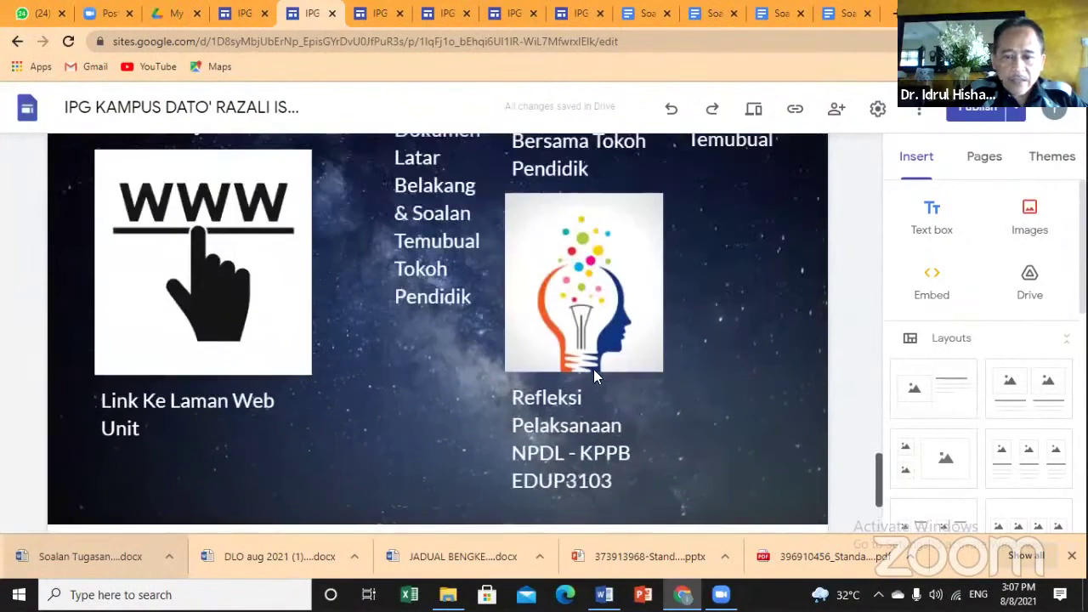
Open the Refleksi Pelaksanaan page through the link attached to the light bulb image and review it down to PAI 3 and PAI 4
{"action": "left_click", "coordinate": [554, 456]}
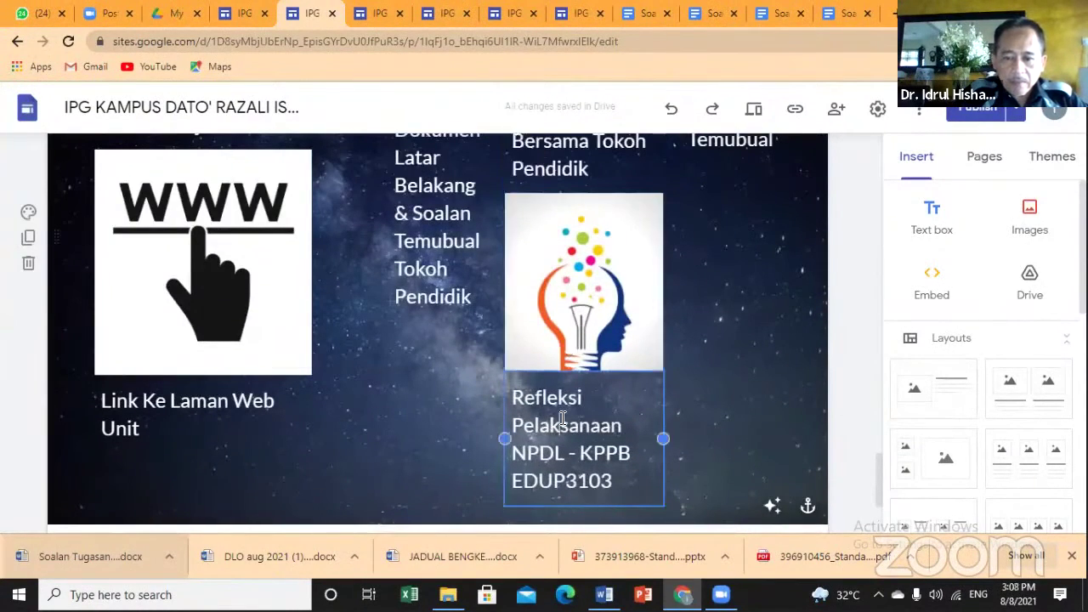
{"action": "left_click_drag", "start_coordinate": [552, 459], "coordinate": [564, 417]}
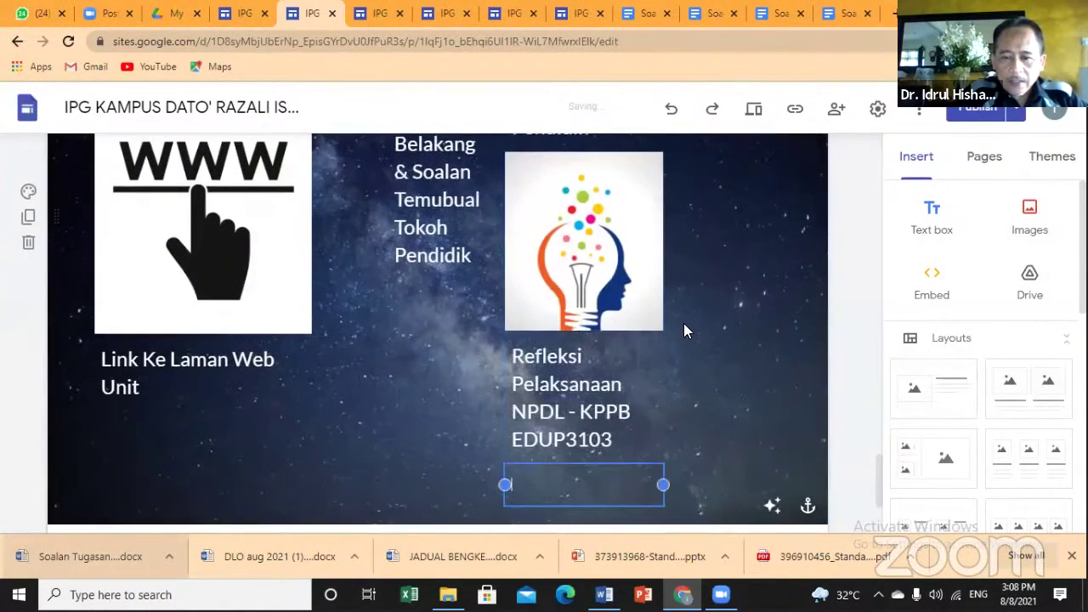
{"action": "left_click", "coordinate": [562, 361]}
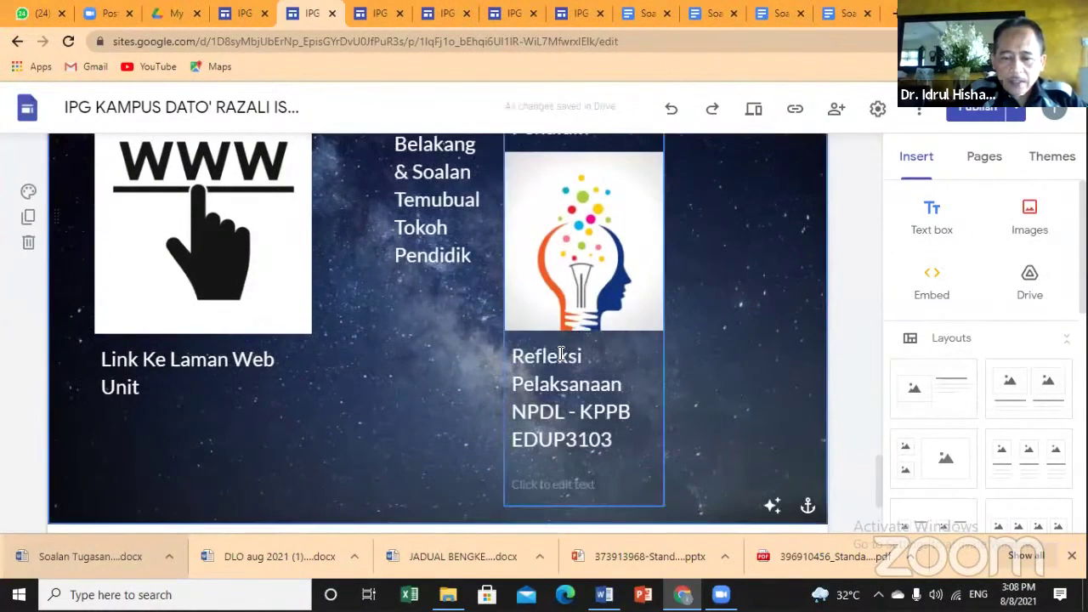
{"action": "double_click", "coordinate": [577, 276]}
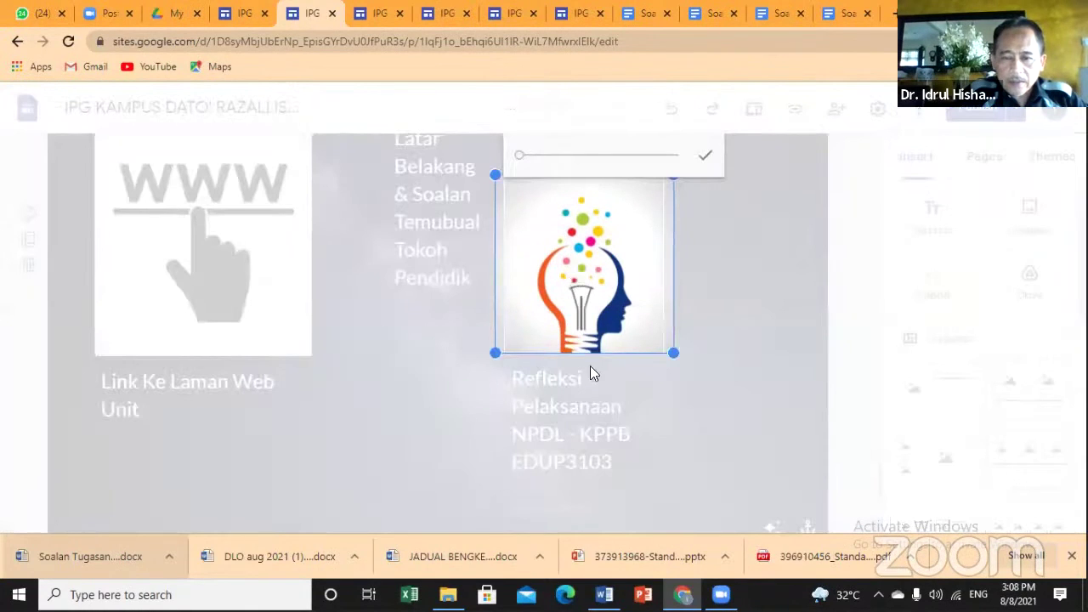
{"action": "left_click", "coordinate": [774, 158]}
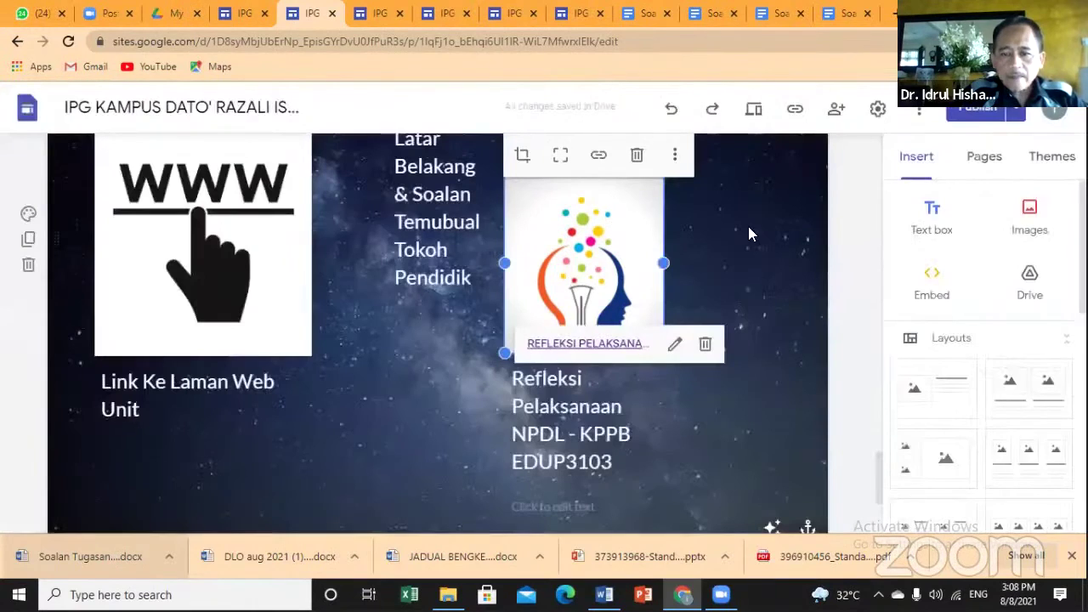
{"action": "left_click", "coordinate": [607, 342]}
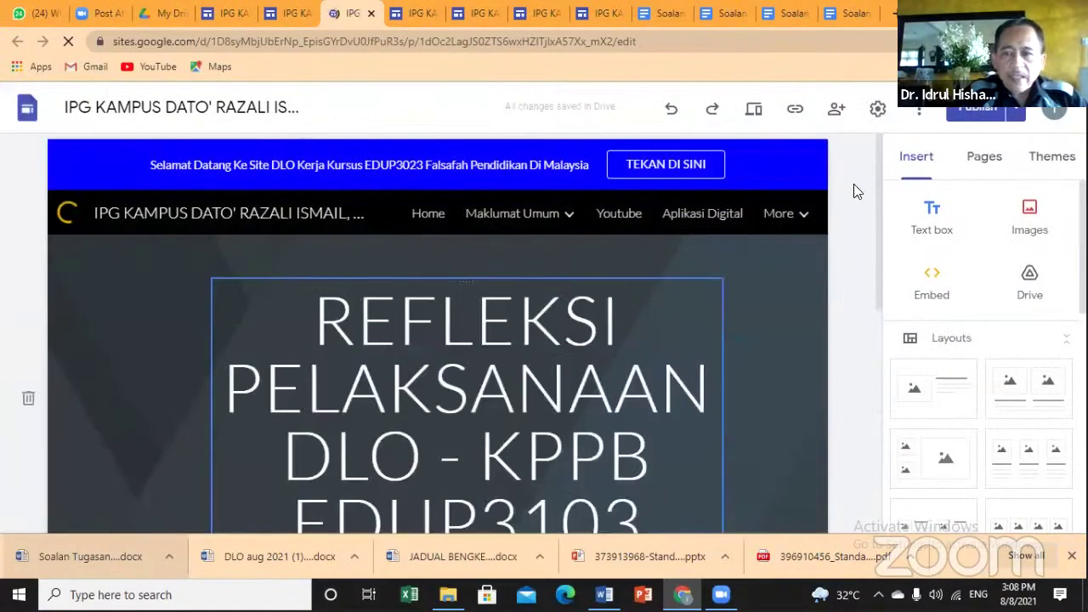
{"action": "left_click_drag", "start_coordinate": [879, 176], "coordinate": [870, 404]}
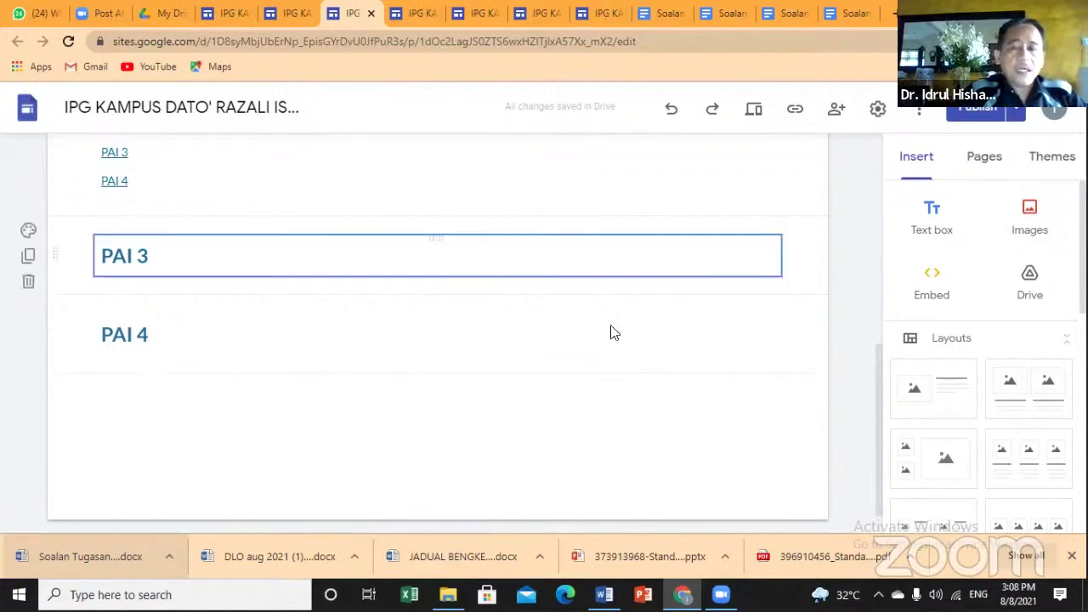
Return to the site's Home page and view it from the banner to the link list running from Maklumat Umum to Koleksi Link Video Temubual
{"action": "left_click_drag", "start_coordinate": [877, 492], "coordinate": [850, 277]}
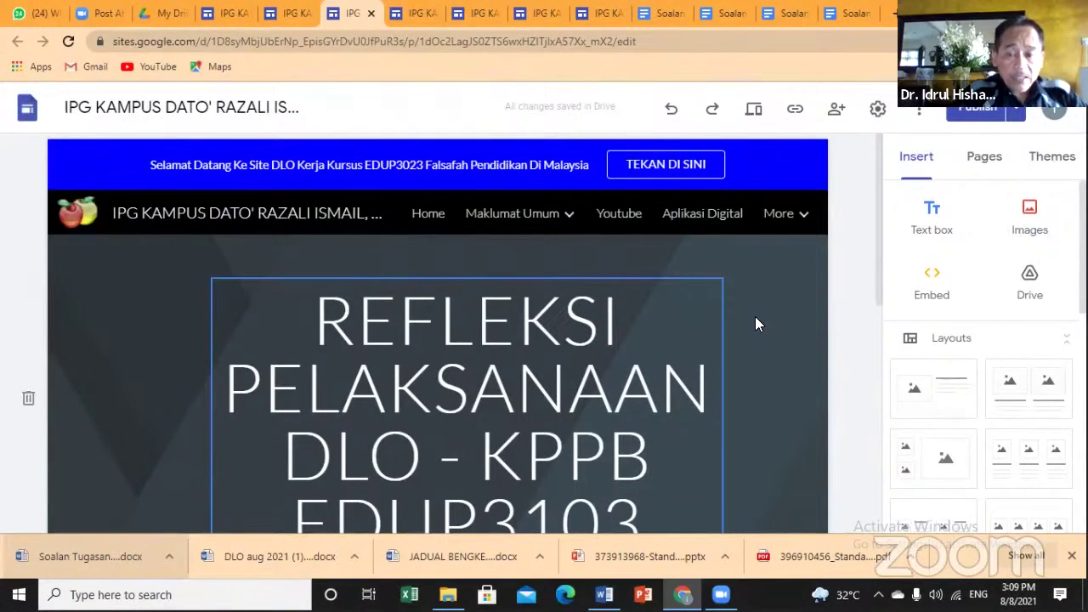
{"action": "left_click", "coordinate": [435, 217]}
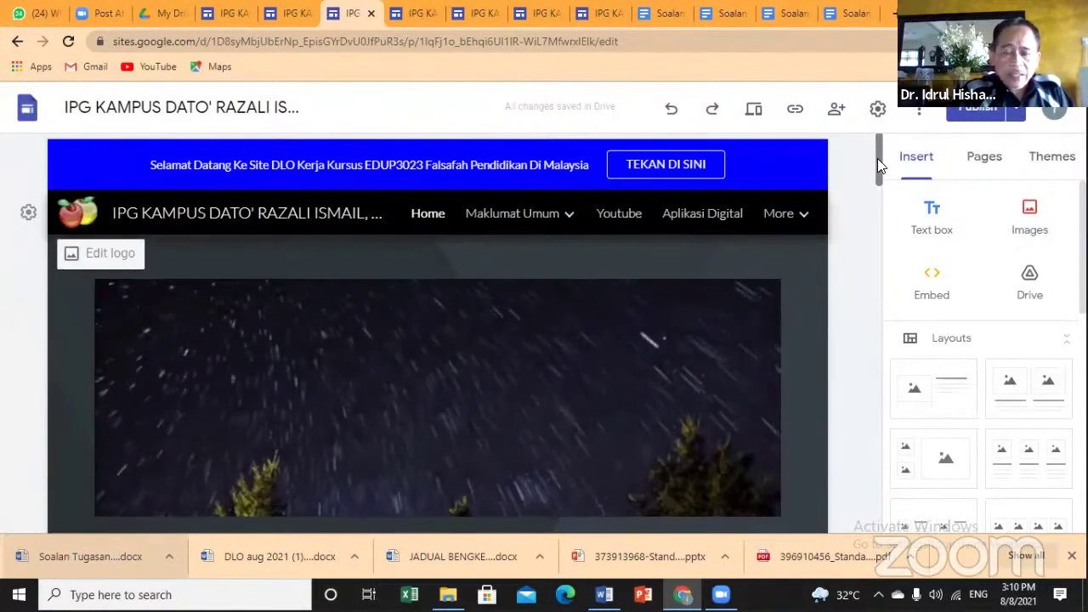
{"action": "scroll", "coordinate": [875, 165], "scroll_direction": "down", "scroll_amount": 2}
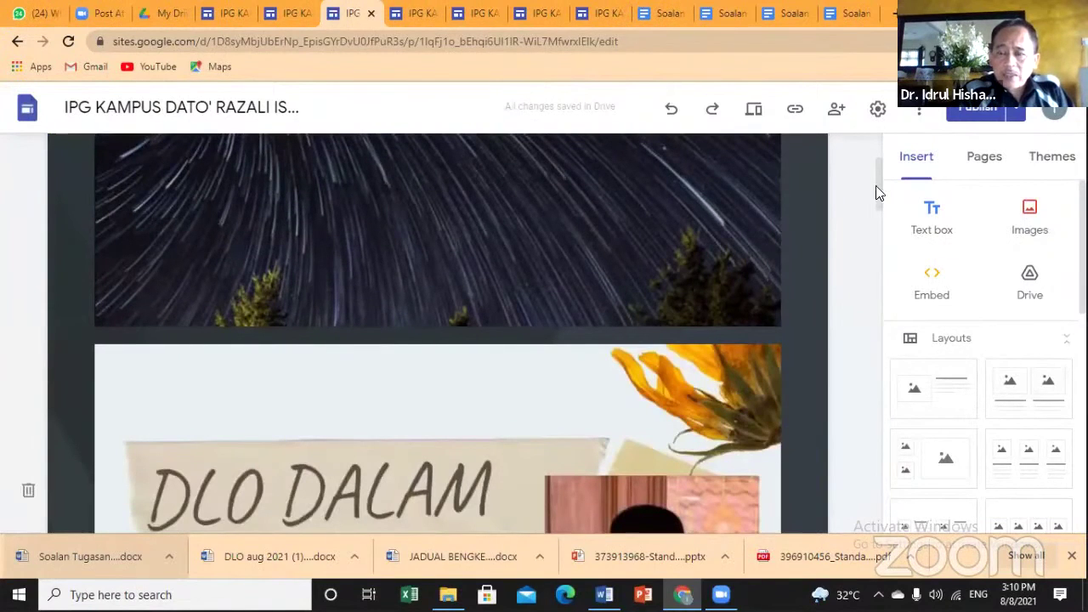
{"action": "scroll", "coordinate": [878, 193], "scroll_direction": "up", "scroll_amount": 2}
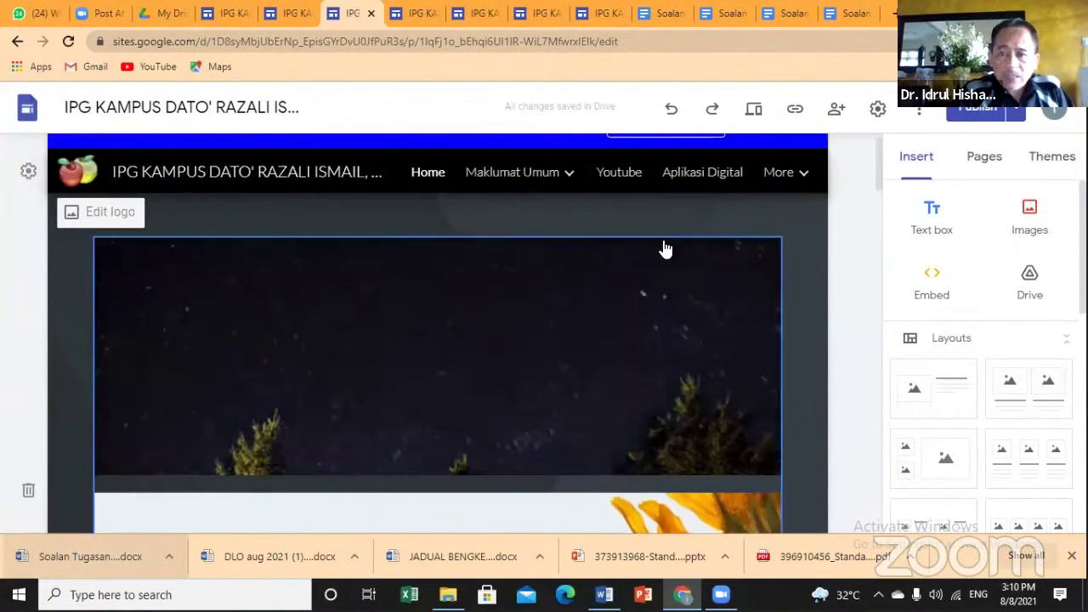
{"action": "left_click_drag", "start_coordinate": [882, 172], "coordinate": [899, 263]}
{"action": "scroll", "coordinate": [899, 272], "scroll_direction": "down", "scroll_amount": 10}
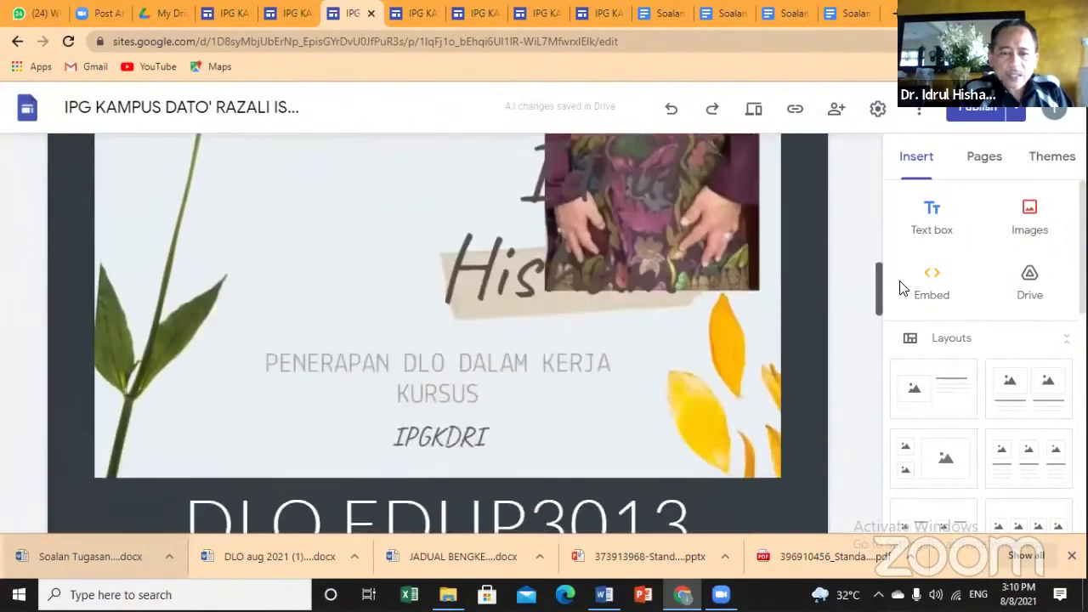
{"action": "scroll", "coordinate": [903, 287], "scroll_direction": "down", "scroll_amount": 3}
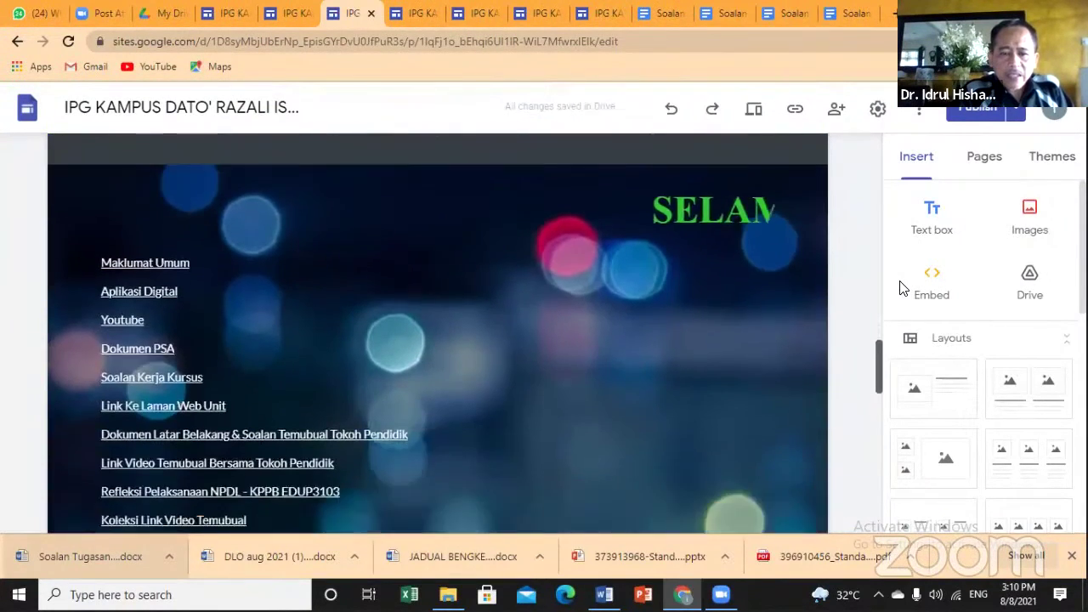